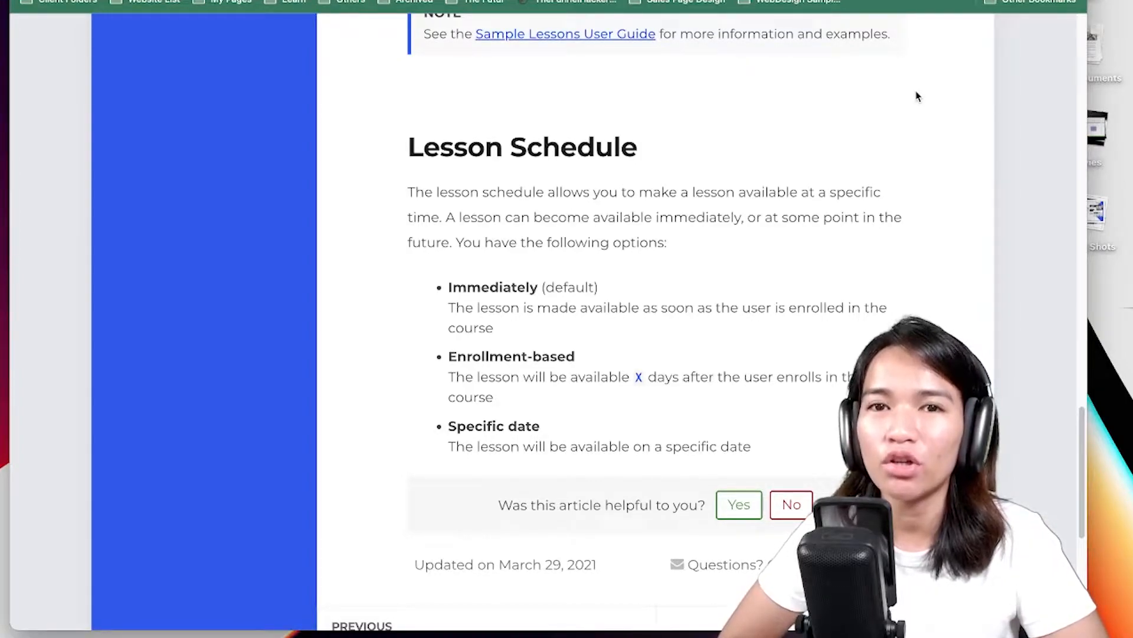
Turn on Course Access Expiration in Course 1's settings and display the help text for Data Deletion.
scroll(924, 208, "up", 3)
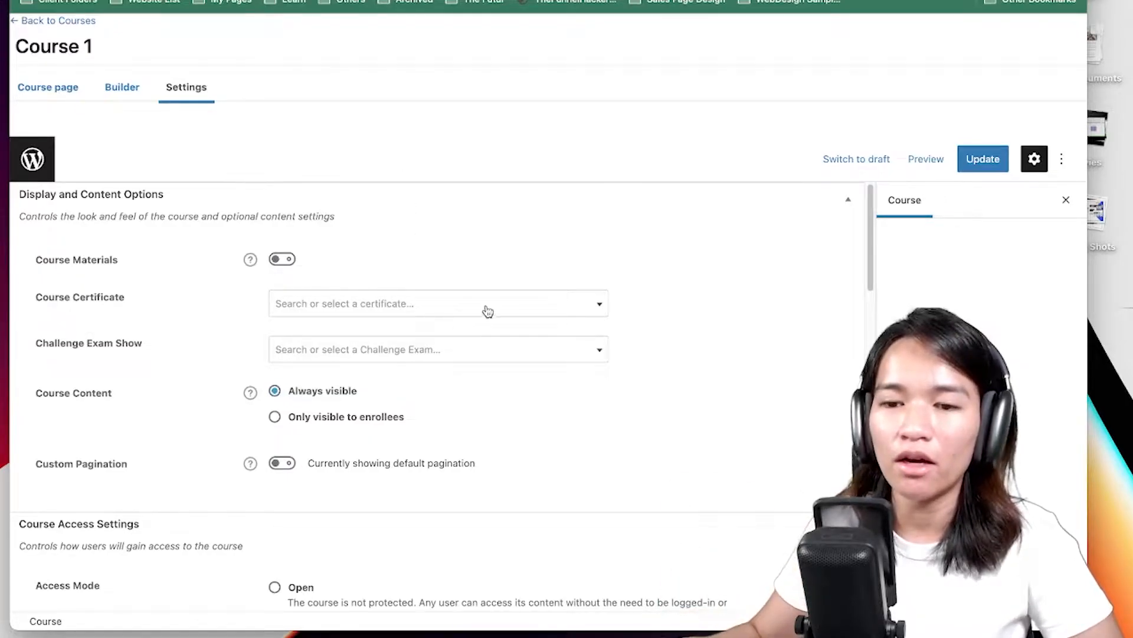
scroll(650, 296, "down", 2)
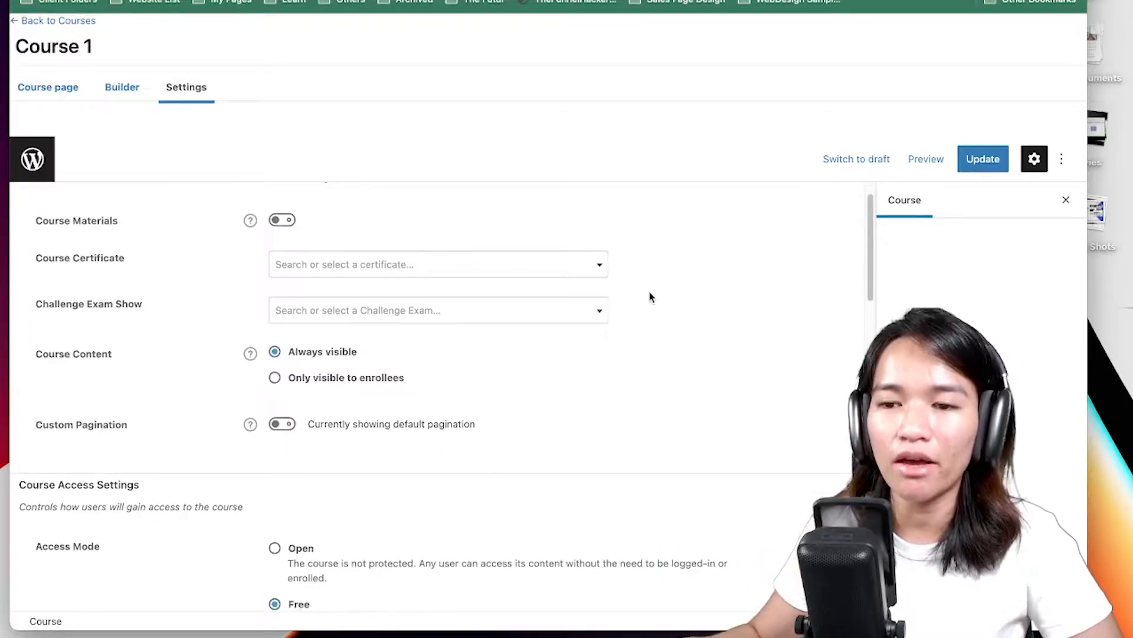
scroll(650, 296, "down", 10)
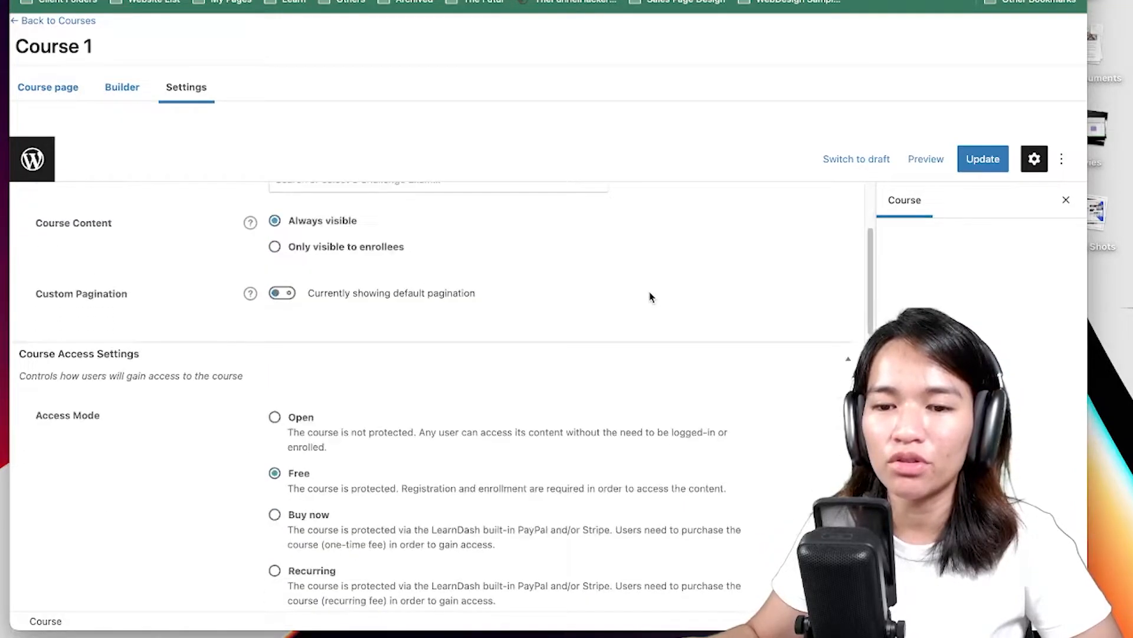
scroll(651, 296, "down", 2)
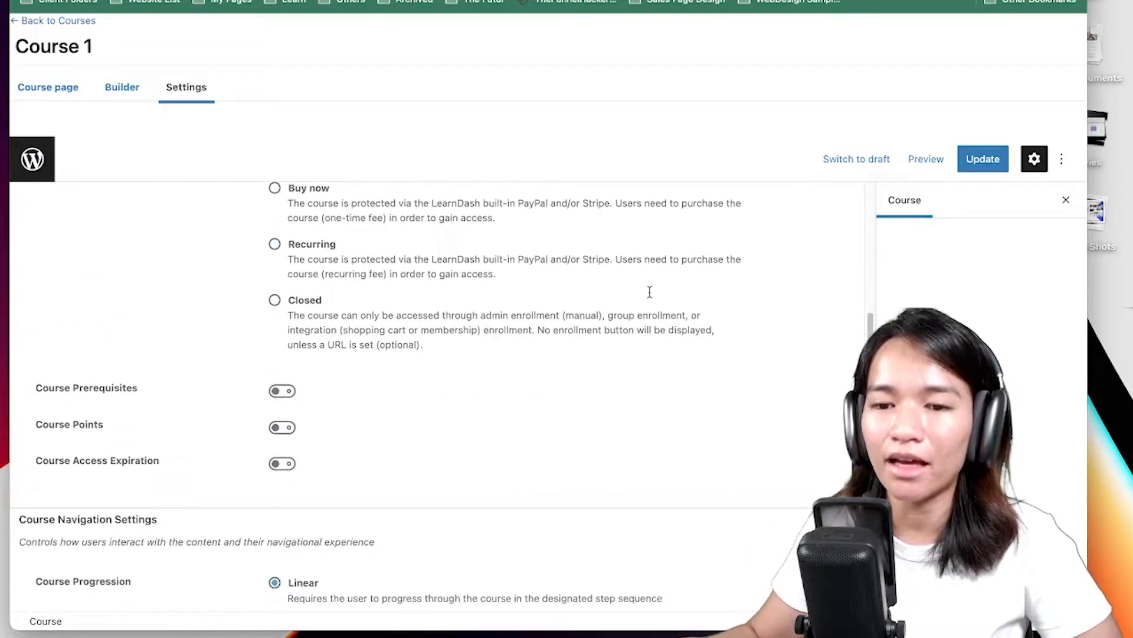
scroll(649, 292, "down", 3)
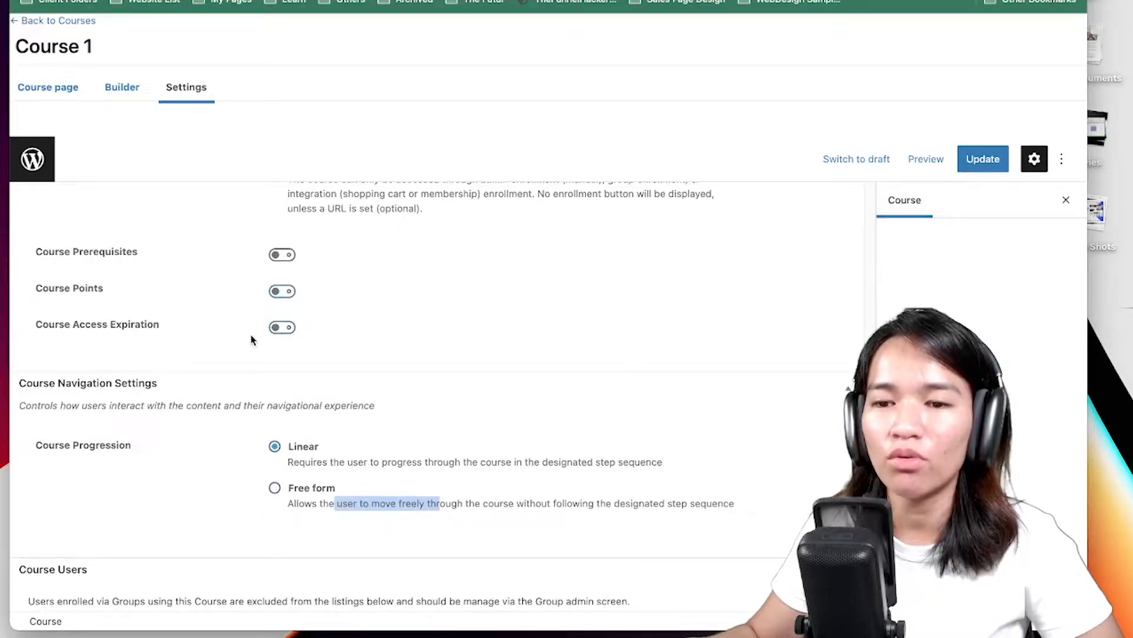
left_click(283, 328)
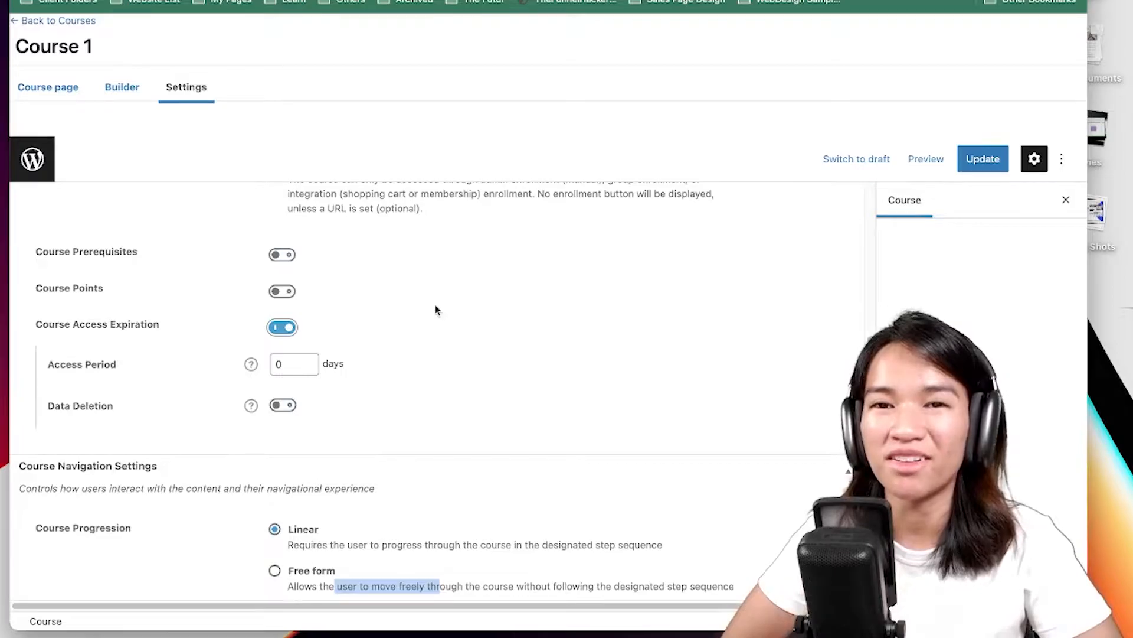
scroll(437, 310, "down", 2)
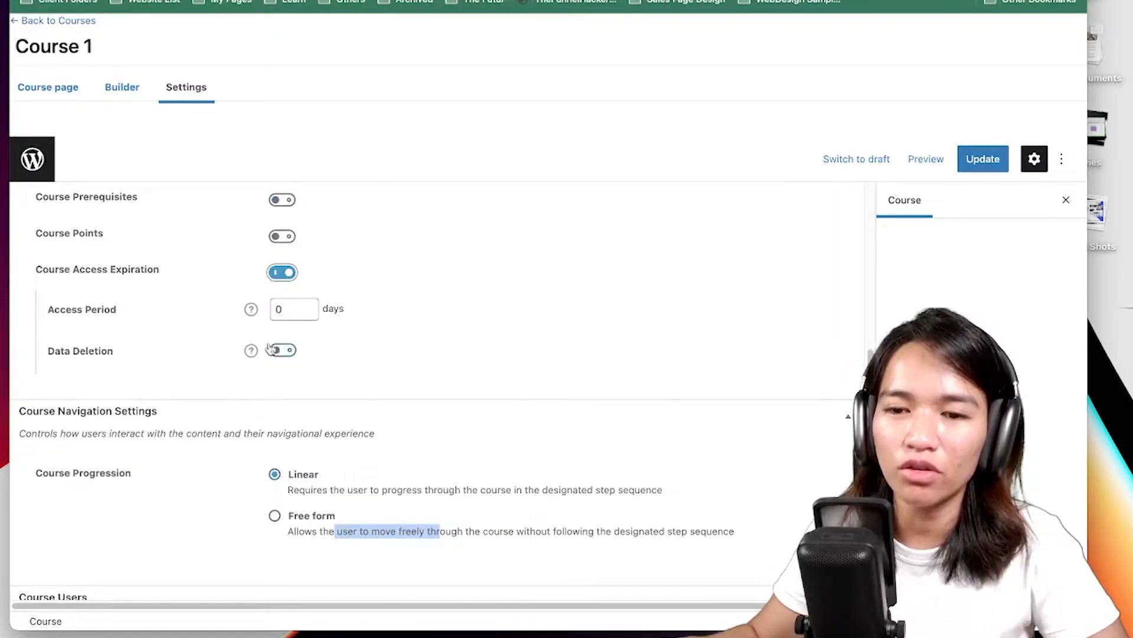
left_click(250, 352)
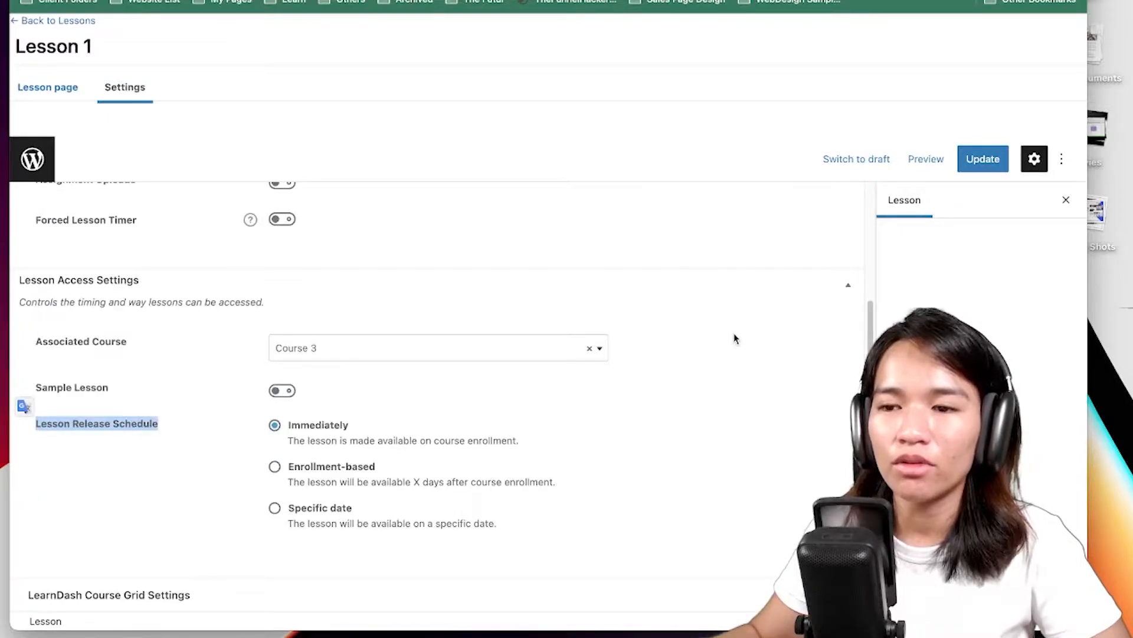
Collapse the Display and Content Options section in Lesson 1's settings and check the Lesson Schedule documentation.
scroll(738, 344, "up", 1)
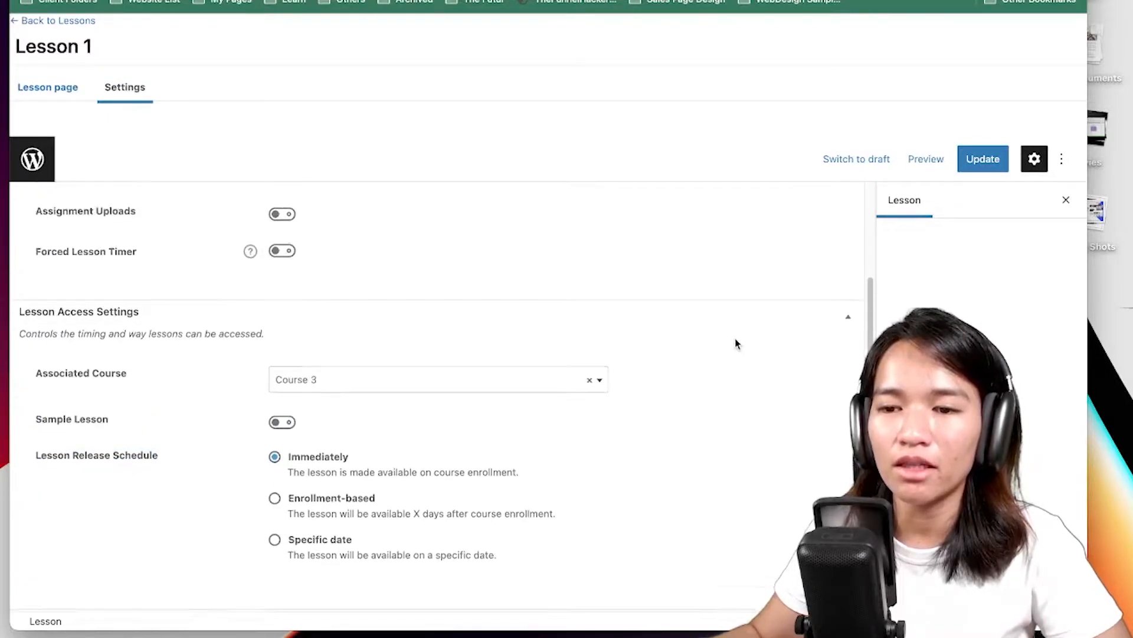
scroll(737, 344, "down", 1)
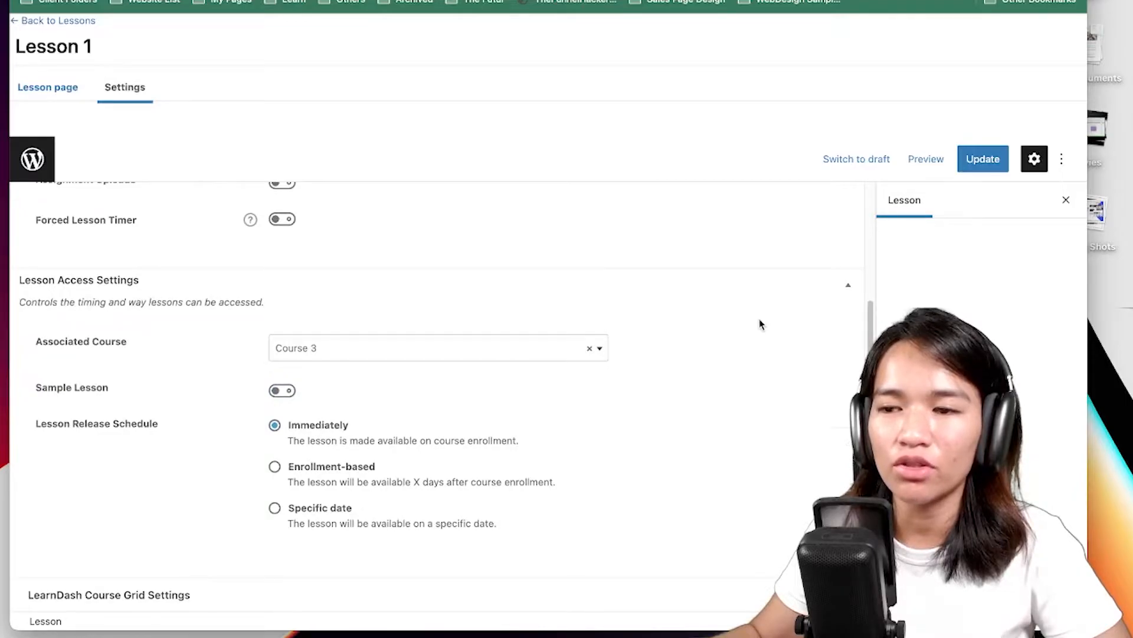
scroll(754, 326, "up", 4)
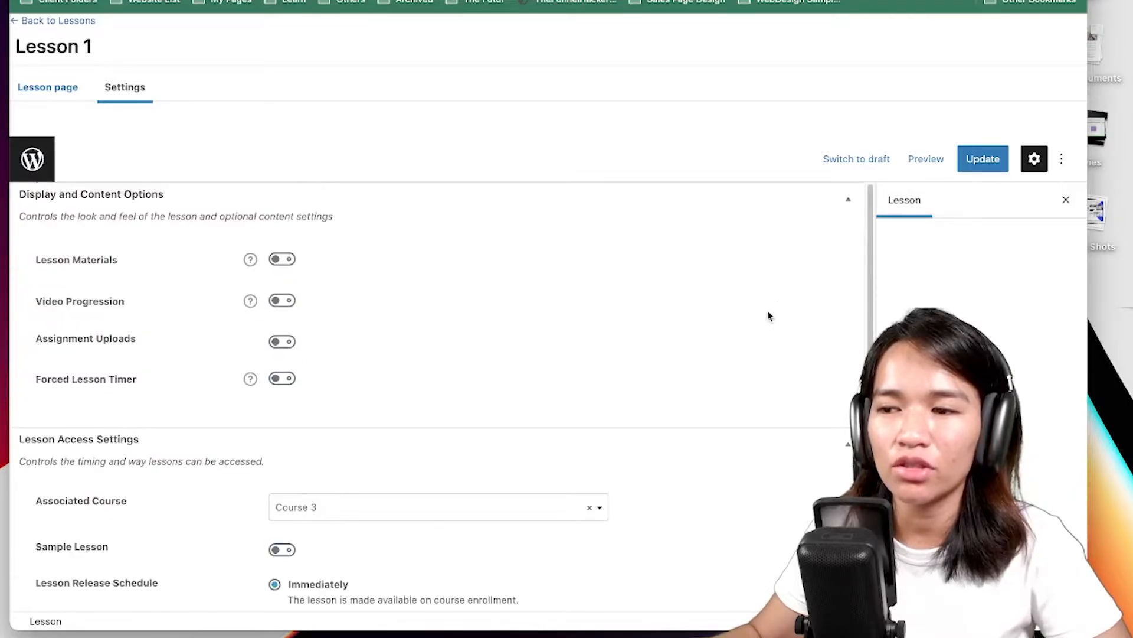
left_click(844, 201)
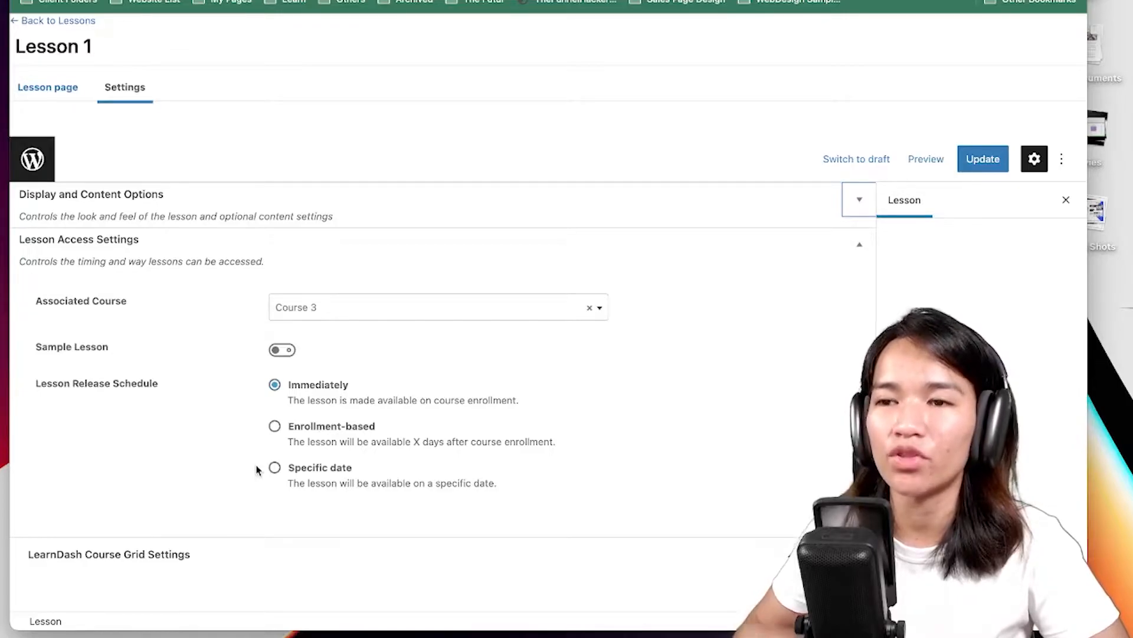
left_click(745, 0)
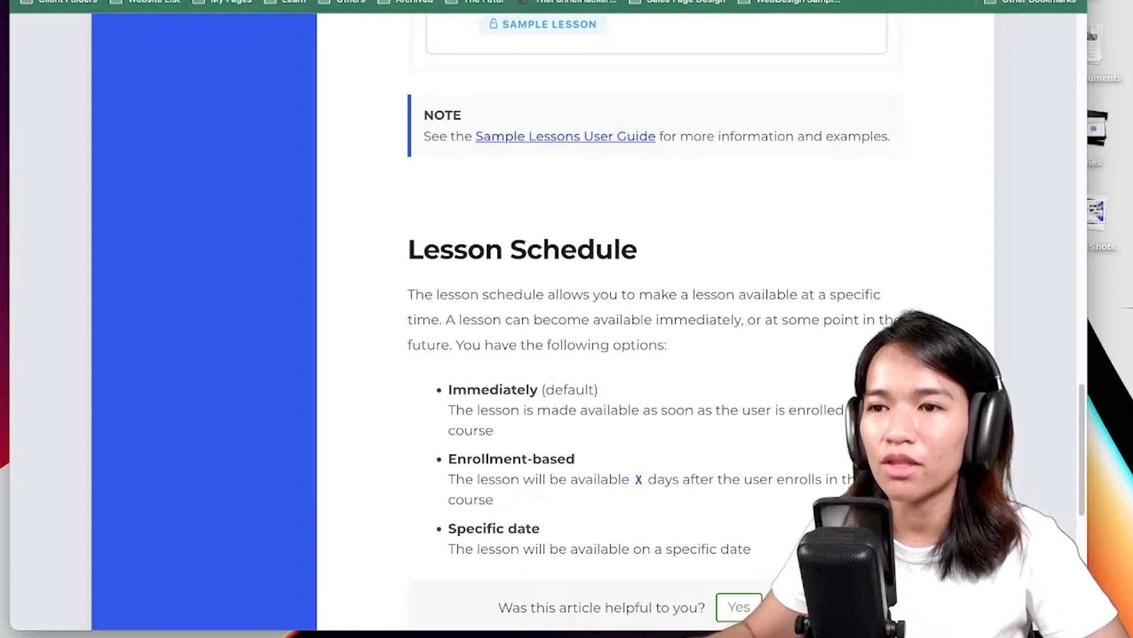
left_click(654, 1)
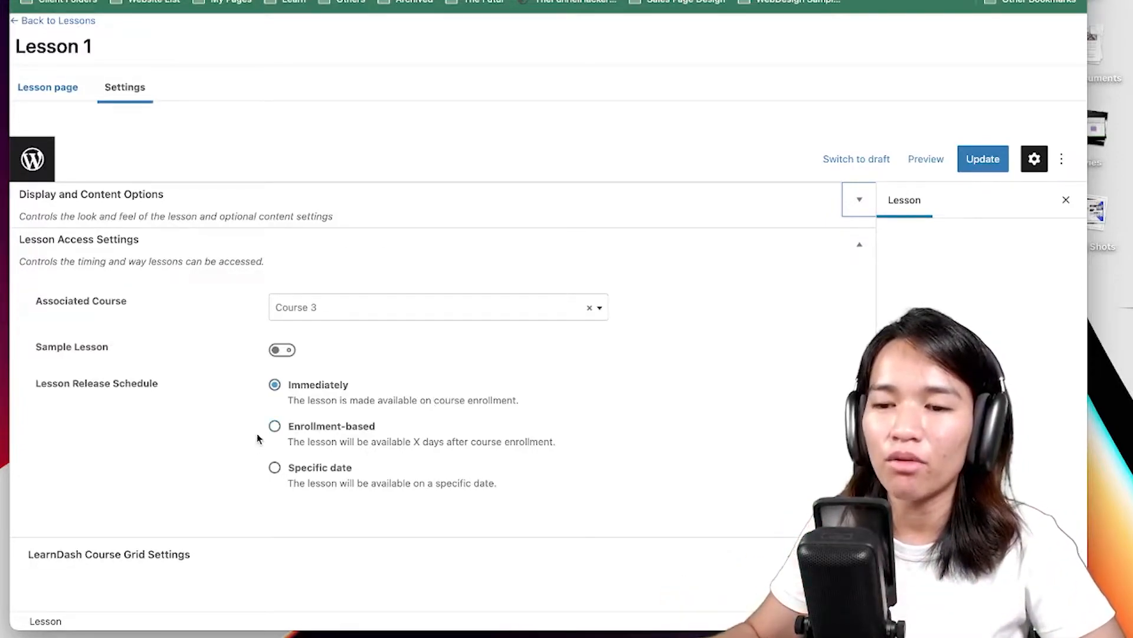
Try the Enrollment-based and Immediately options for Lesson 1's release schedule.
left_click(274, 426)
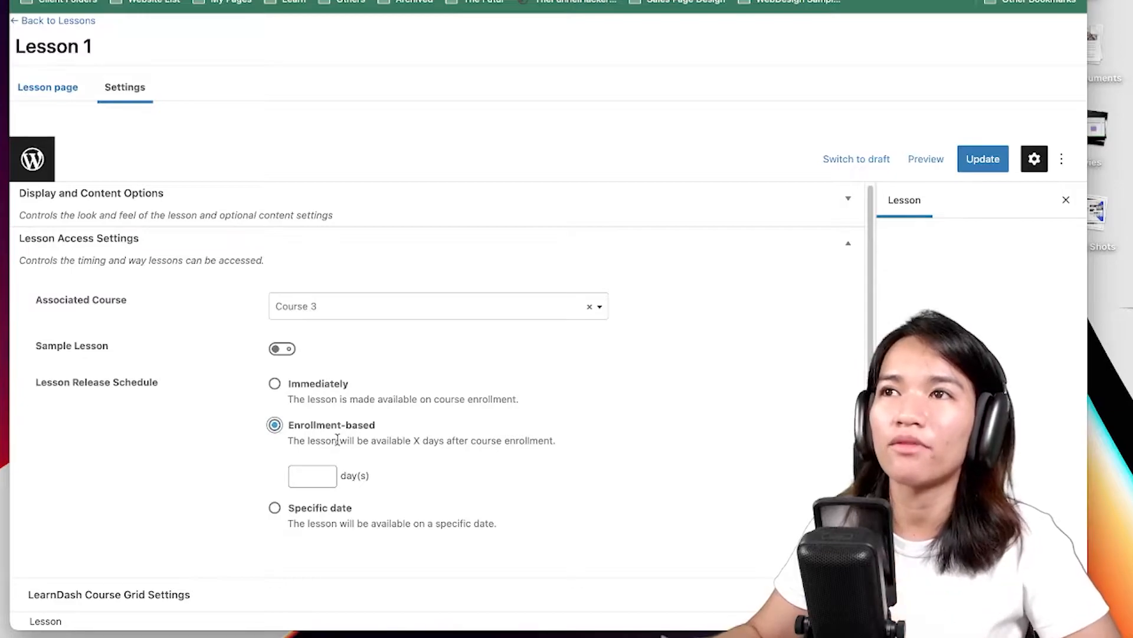
left_click(301, 478)
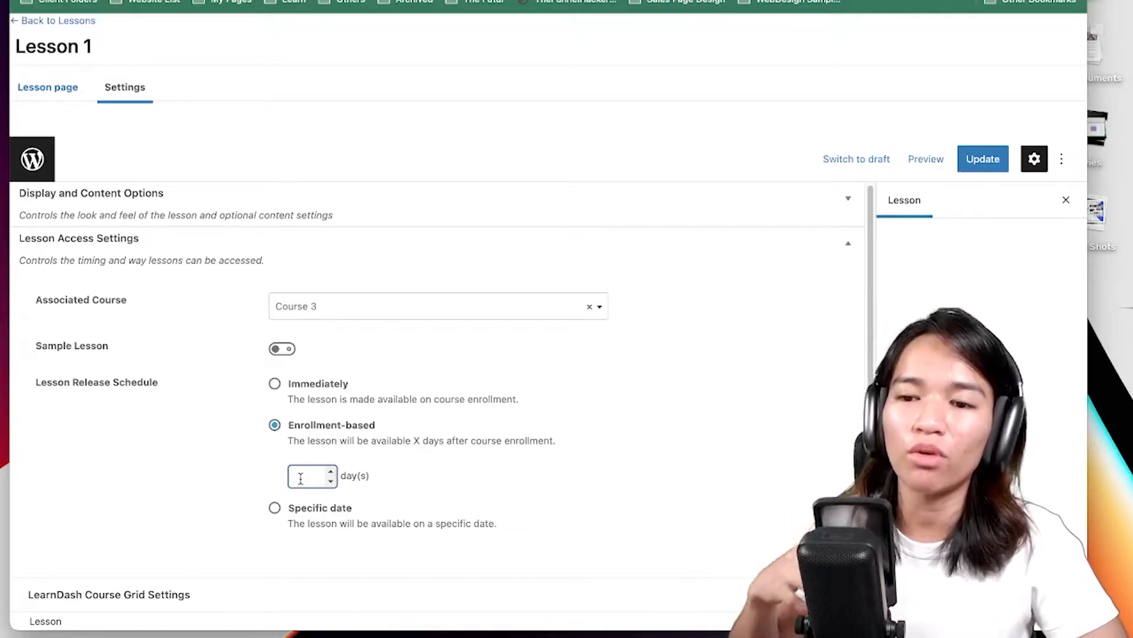
left_click(274, 386)
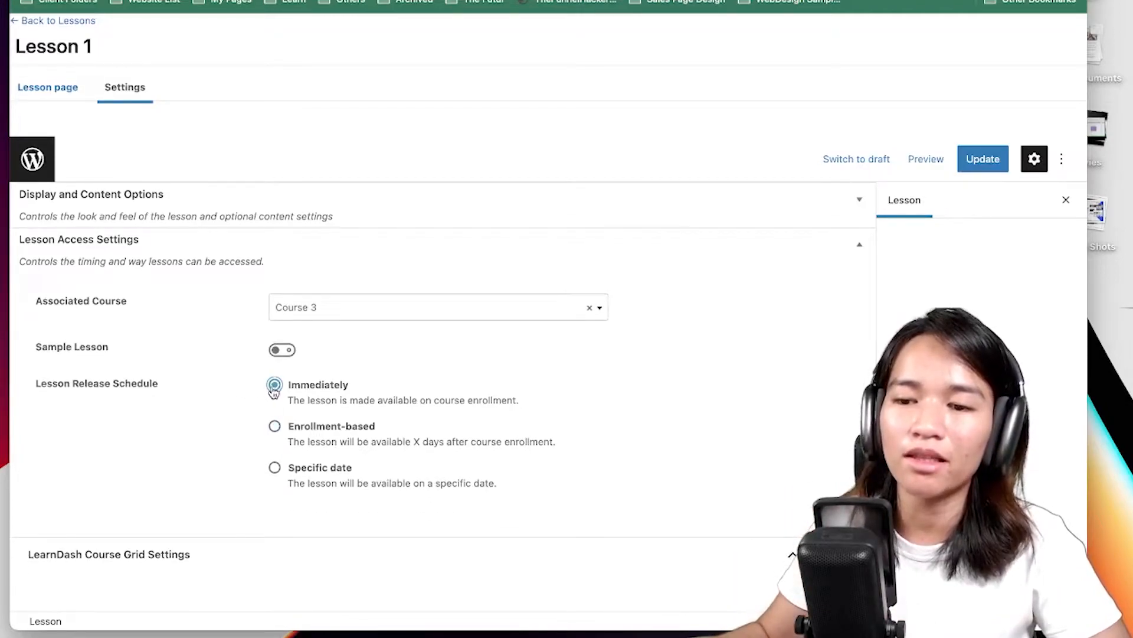
left_click(274, 427)
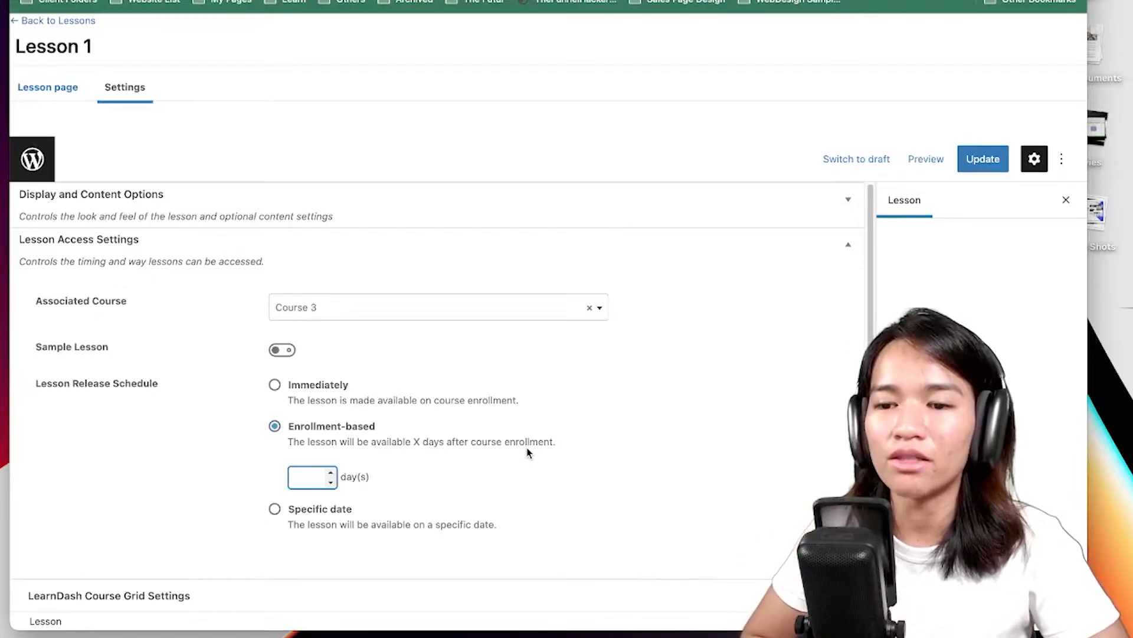
Set Lesson 1's release schedule to the specific date 06-Jun 01, 2022.
left_click(274, 510)
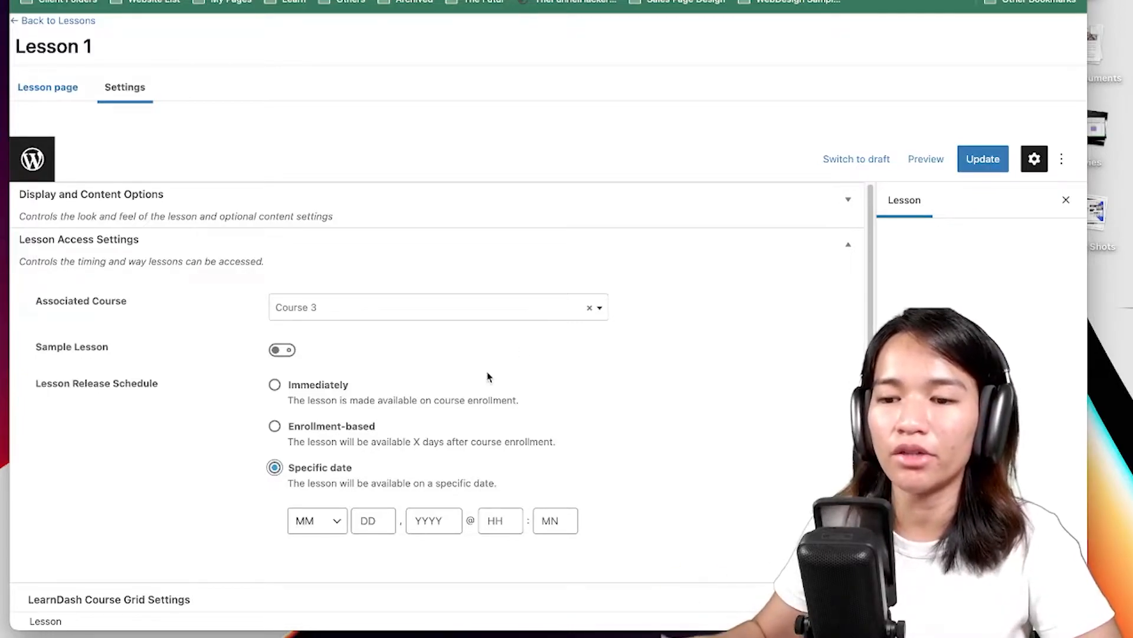
left_click(319, 521)
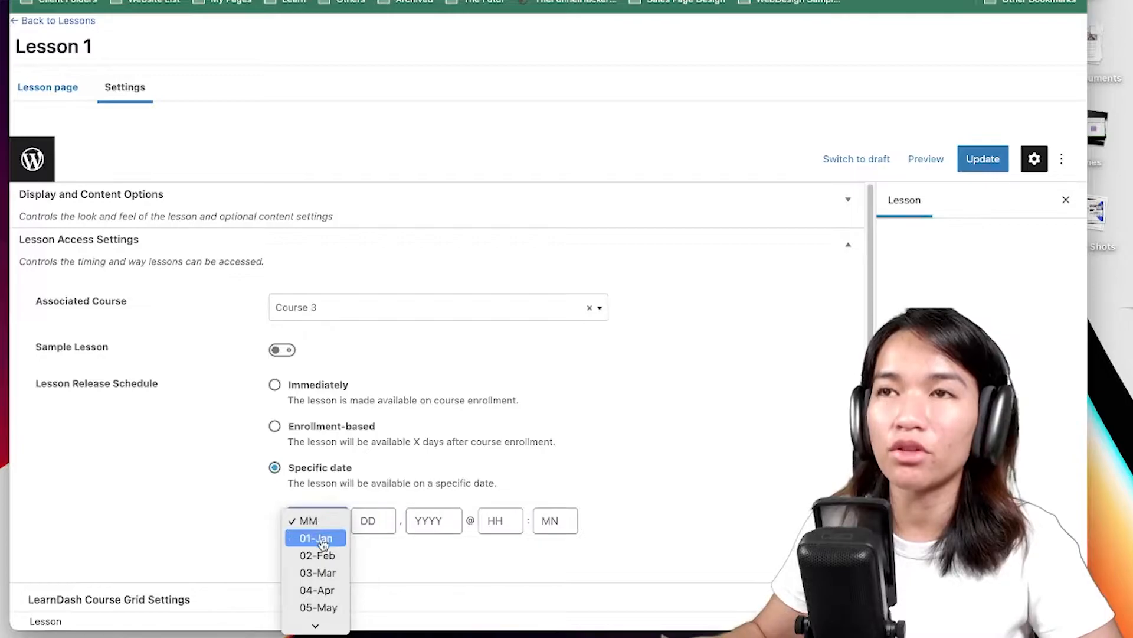
scroll(326, 559, "down", 5)
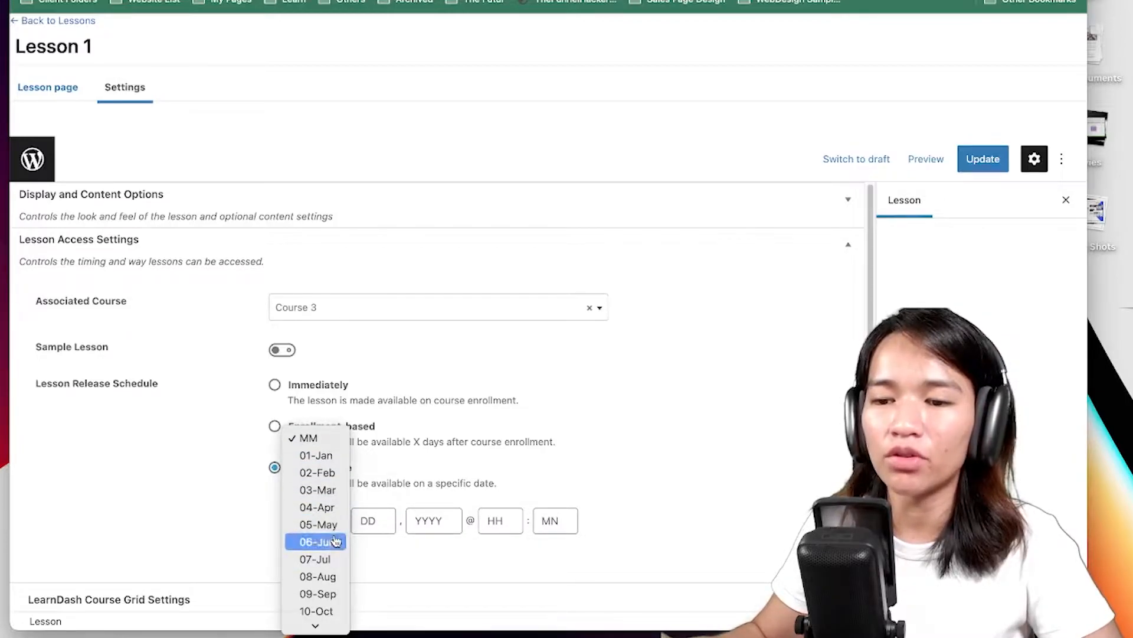
left_click(335, 541)
left_click(367, 522)
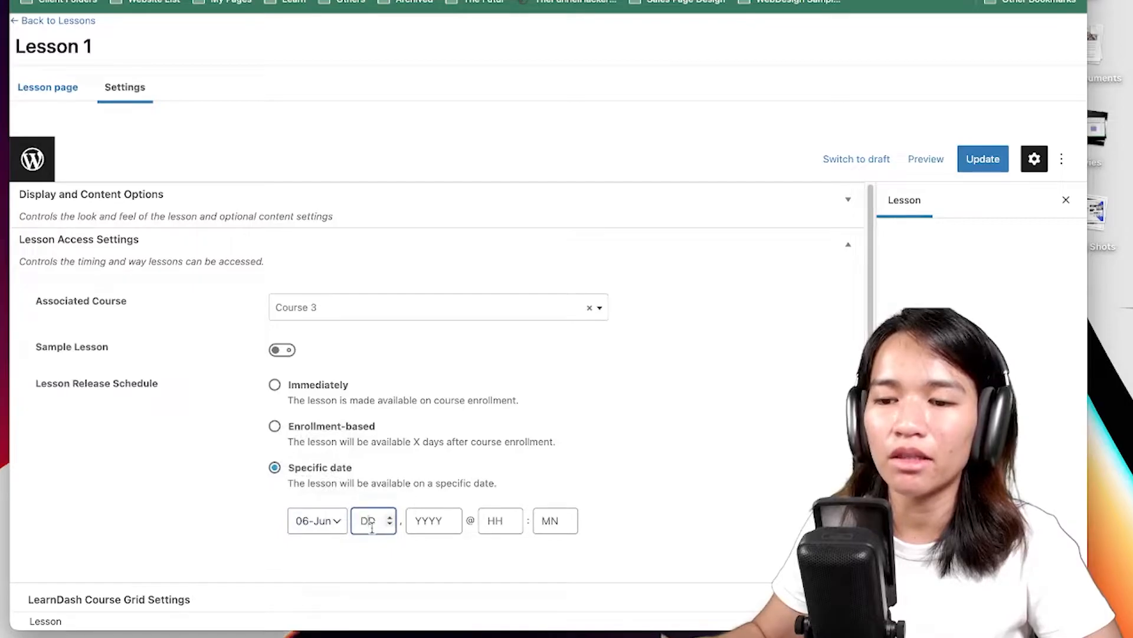
type("01")
left_click(413, 520)
type("2022")
left_click(441, 566)
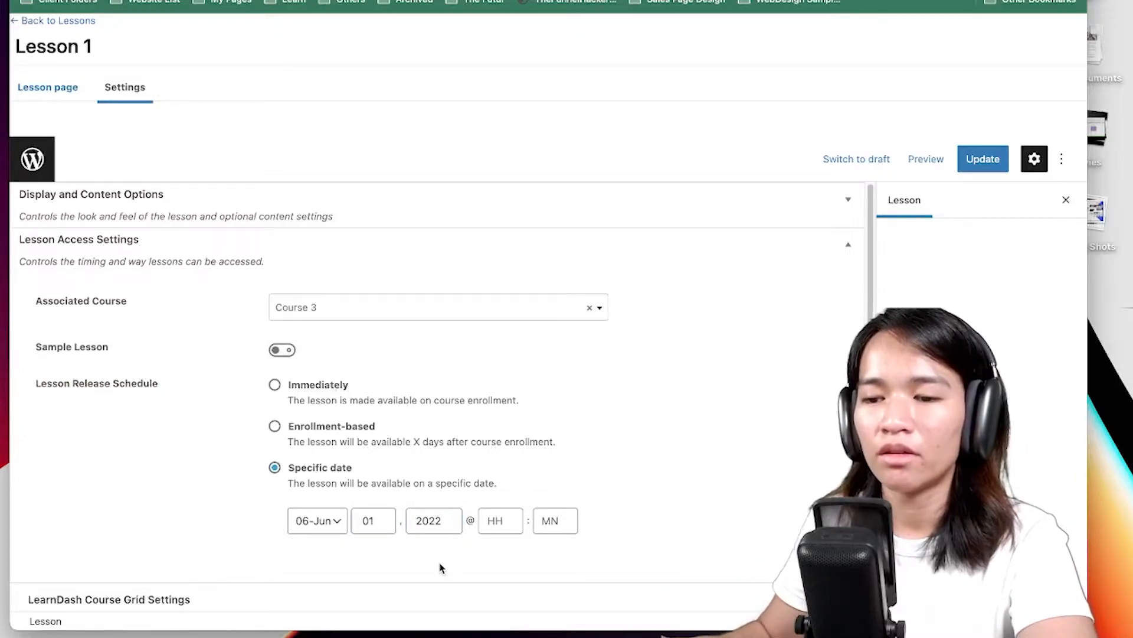
Set the release time for Lesson 1's specific date to 12:00.
left_click(492, 522)
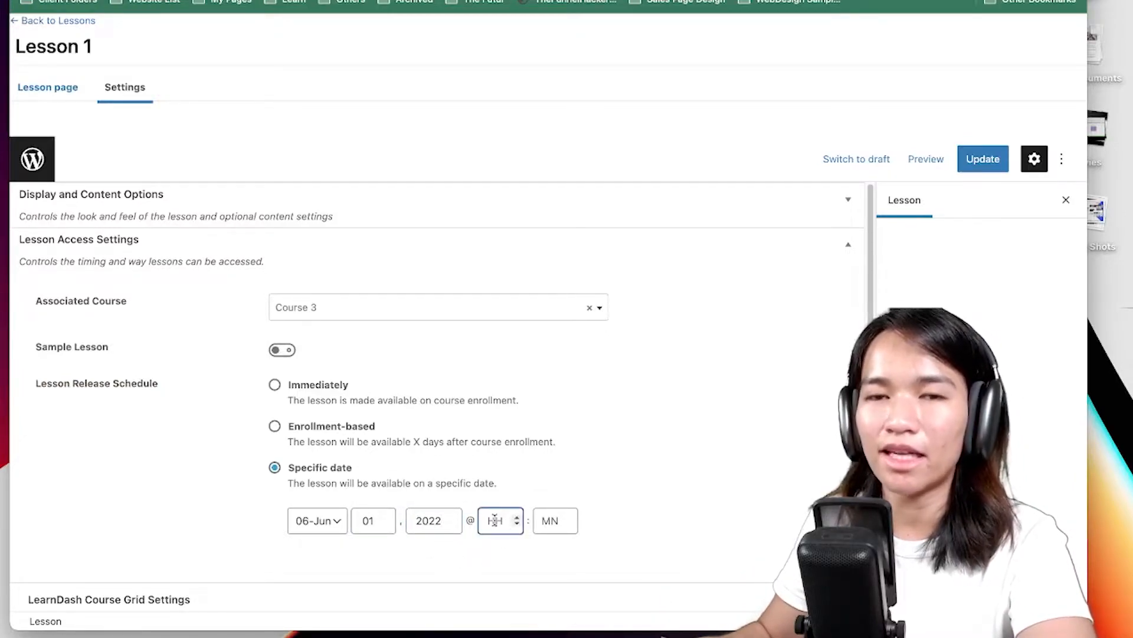
key("Tab")
type("00")
left_click(642, 525)
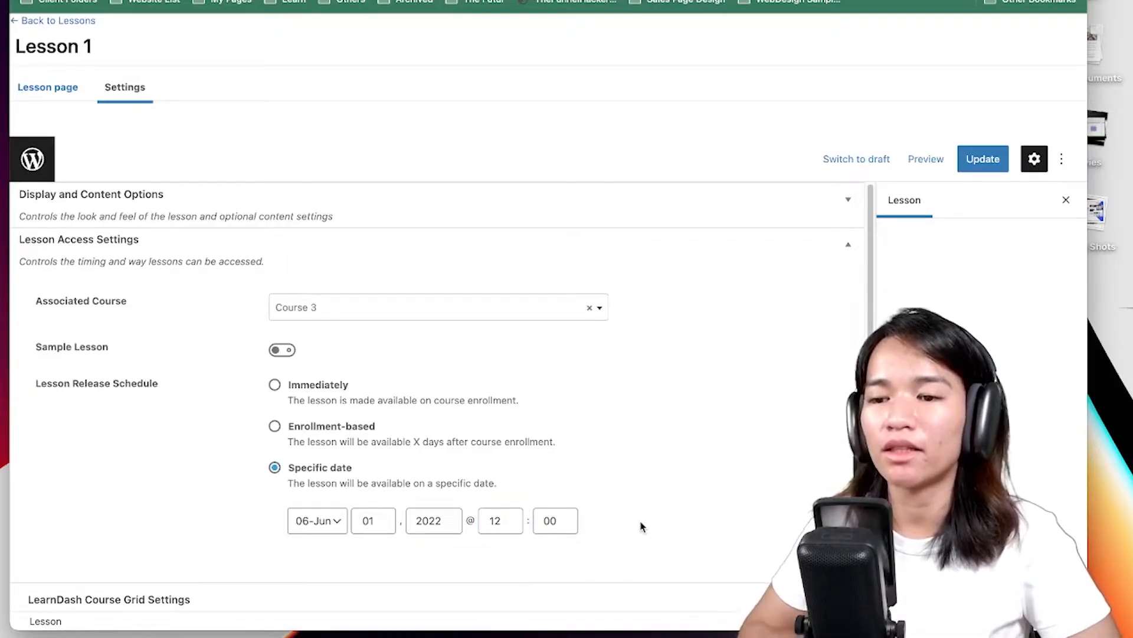
Clear the hour and minute of Lesson 1's release time.
double_click(493, 522)
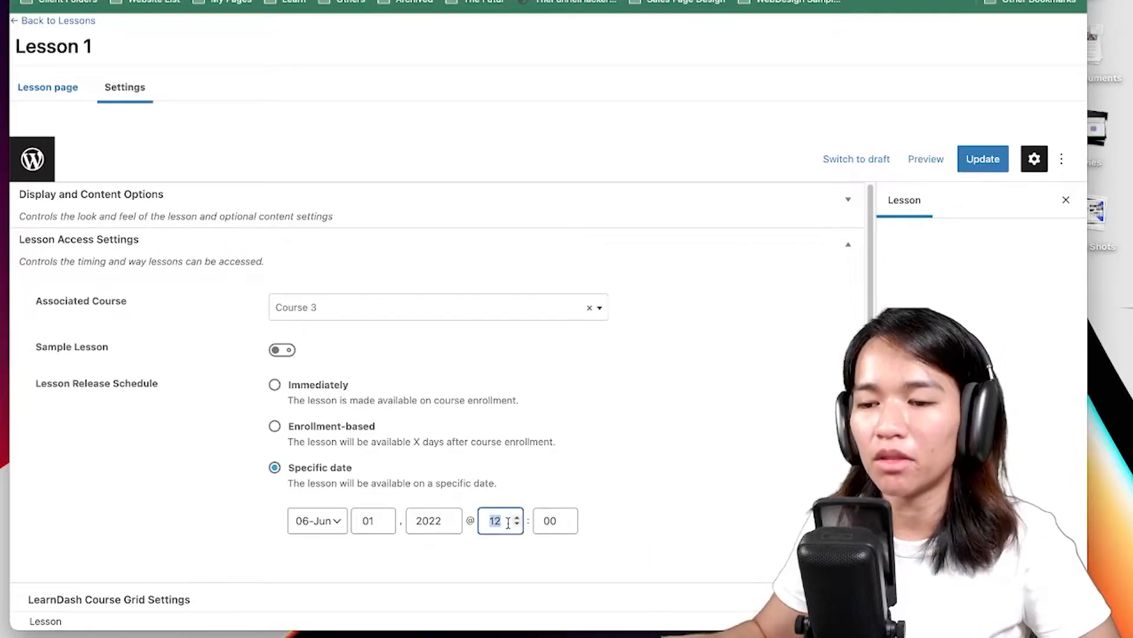
key("BackSpace")
double_click(551, 521)
key("BackSpace")
left_click(606, 506)
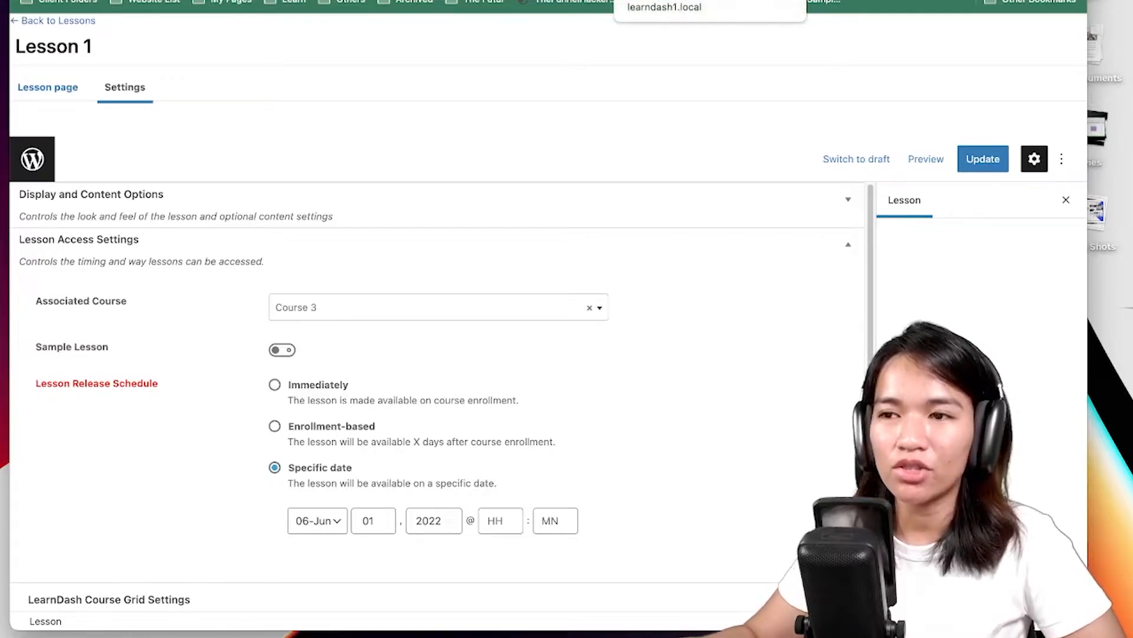
Switch to Topic 1's settings and review the Topic Access Settings for a release schedule option.
left_click(673, 0)
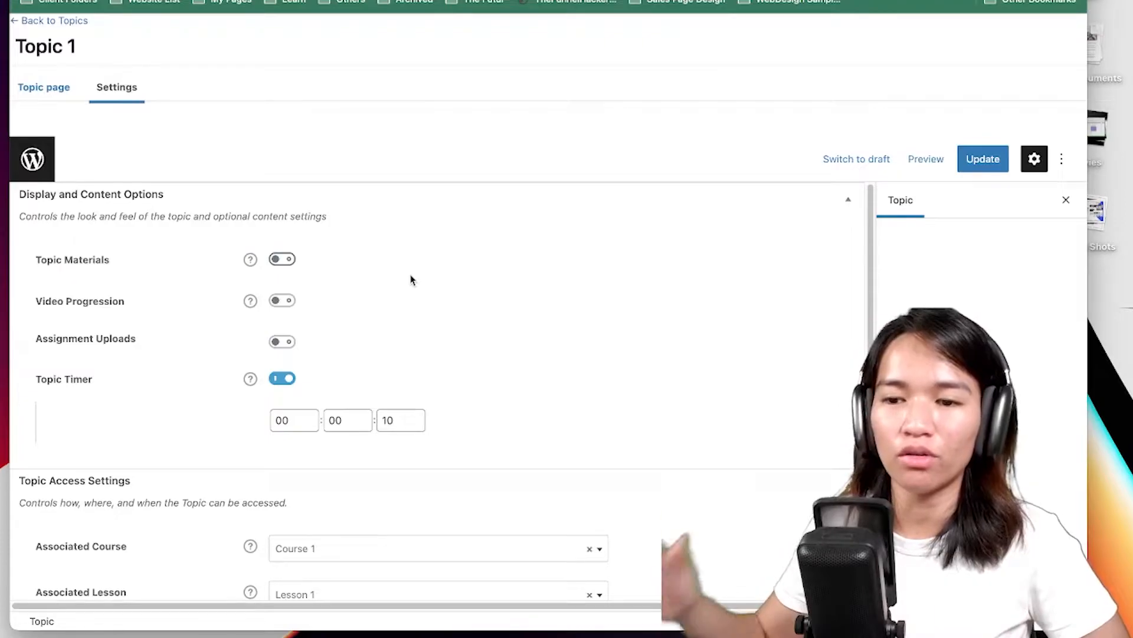
scroll(412, 280, "down", 3)
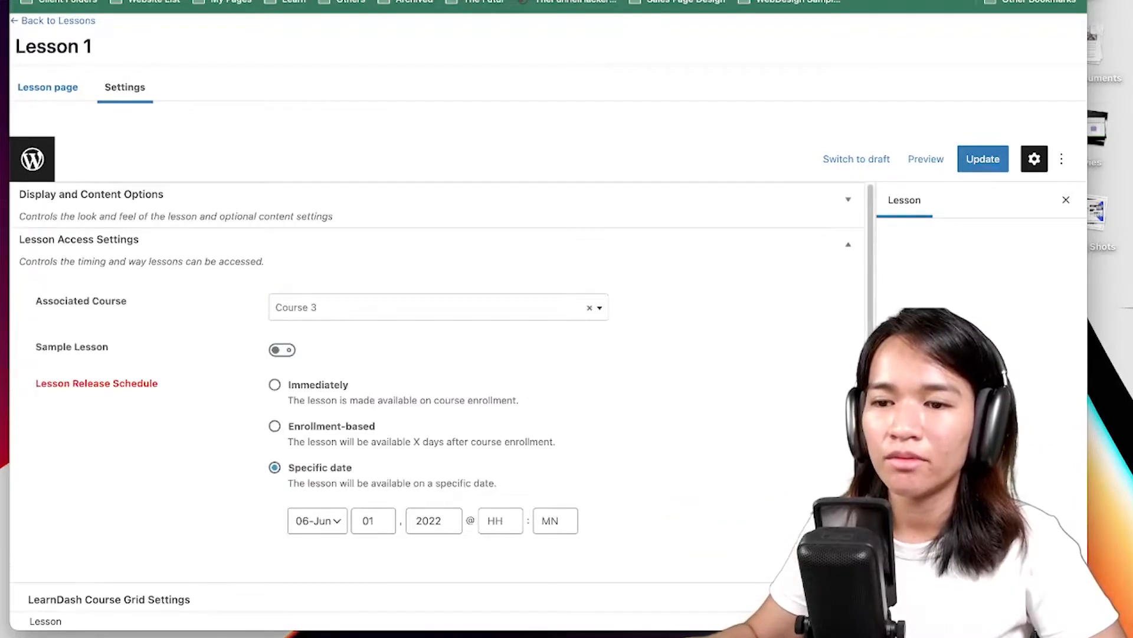
scroll(764, 344, "down", 1)
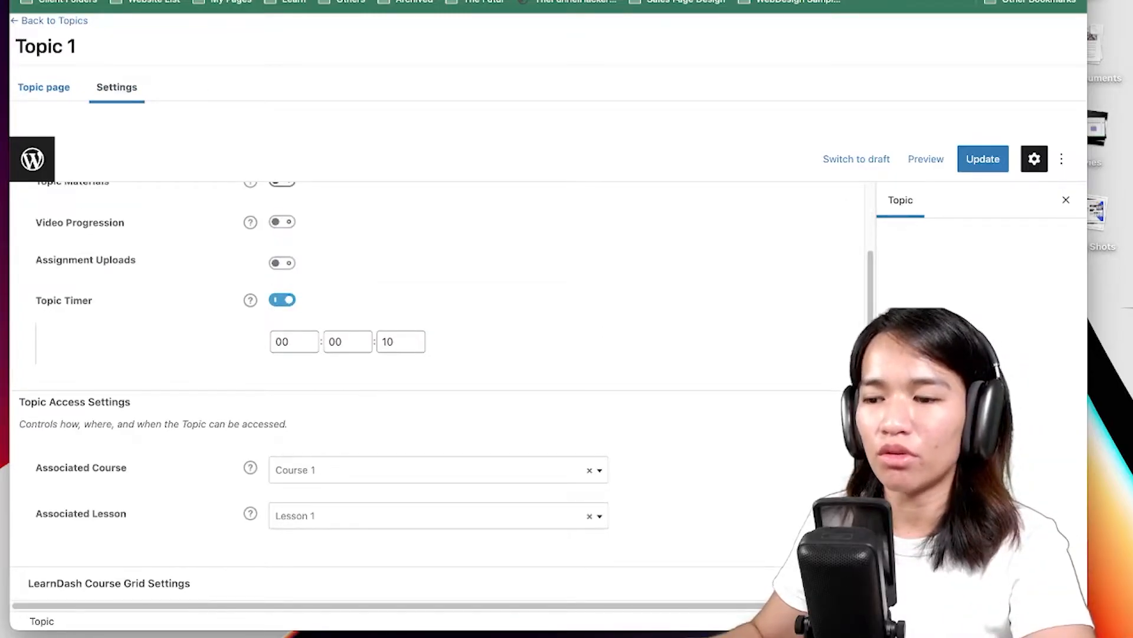
Open the site's public courses archive at learndash1.local/courses.
type("learndash1.local/cou")
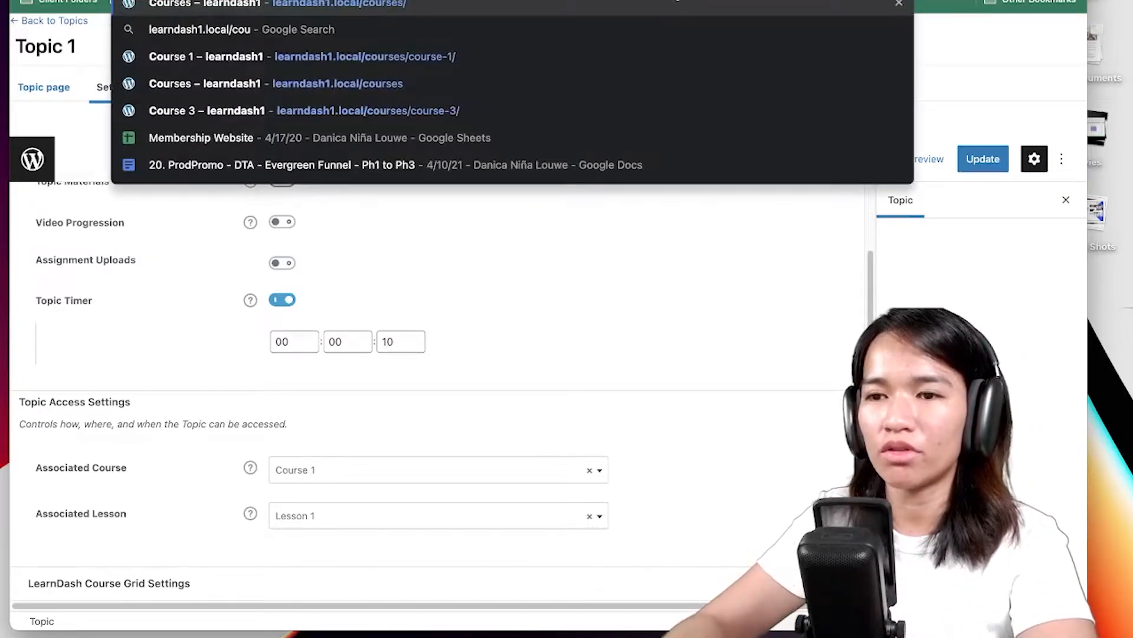
key("Down")
key("Down")
key("Down")
key("Return")
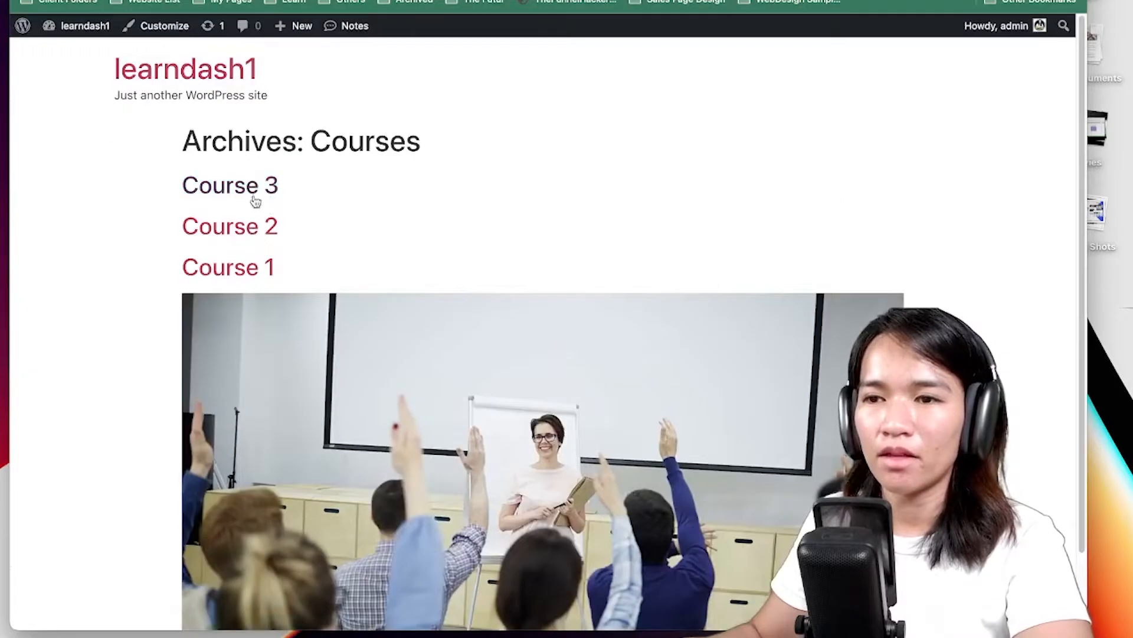
Open Course 1 from the archive and expand Lesson 1 to view its topics.
left_click(244, 268)
left_click(856, 308)
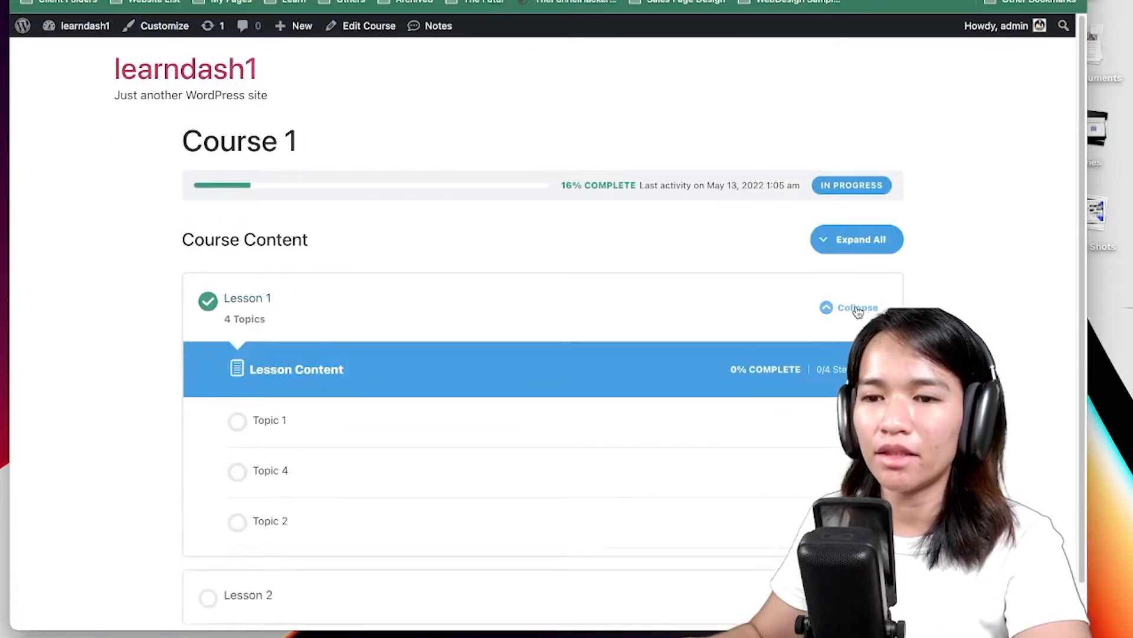
scroll(596, 337, "down", 2)
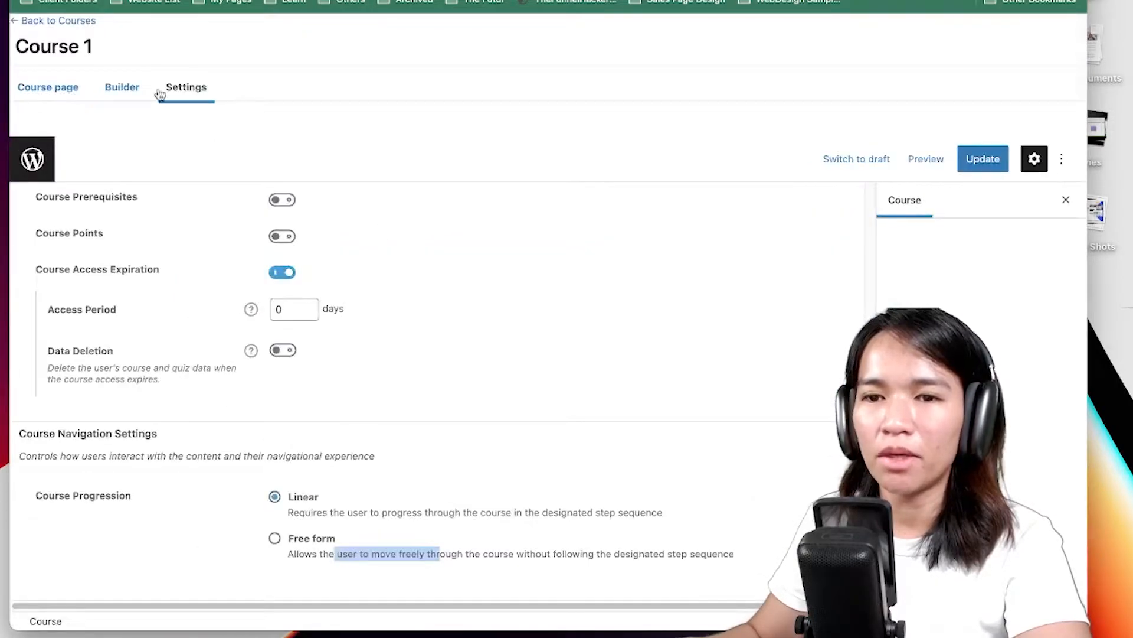
Return from Course 1's settings to the LearnDash Courses list.
left_click(16, 23)
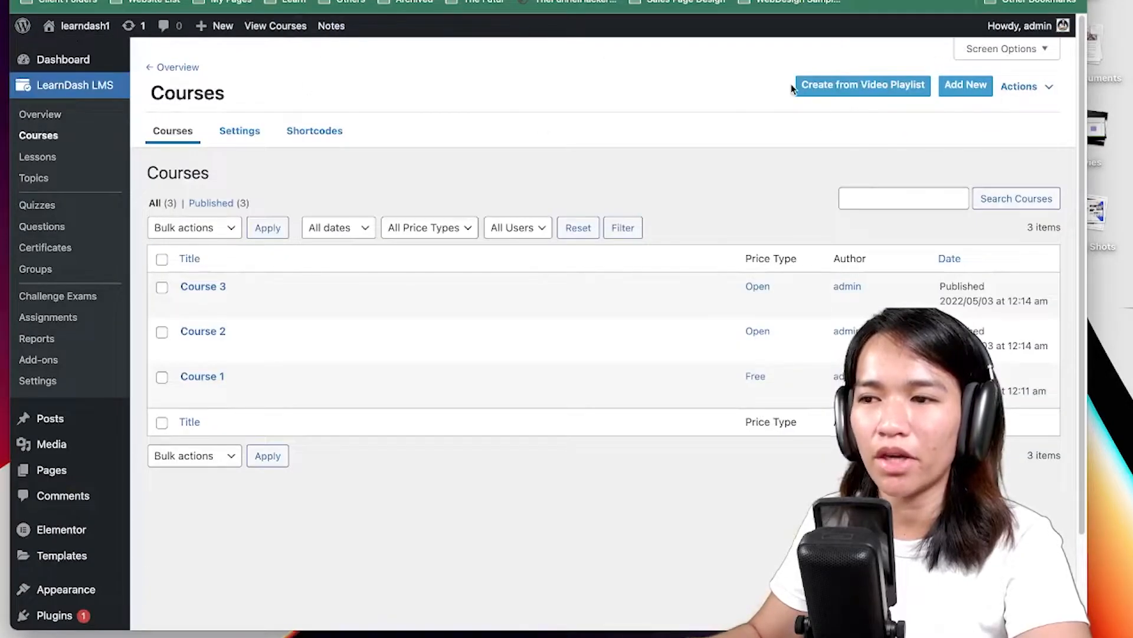
Add a new course named Course 4 and open it from the public courses archive.
left_click(954, 89)
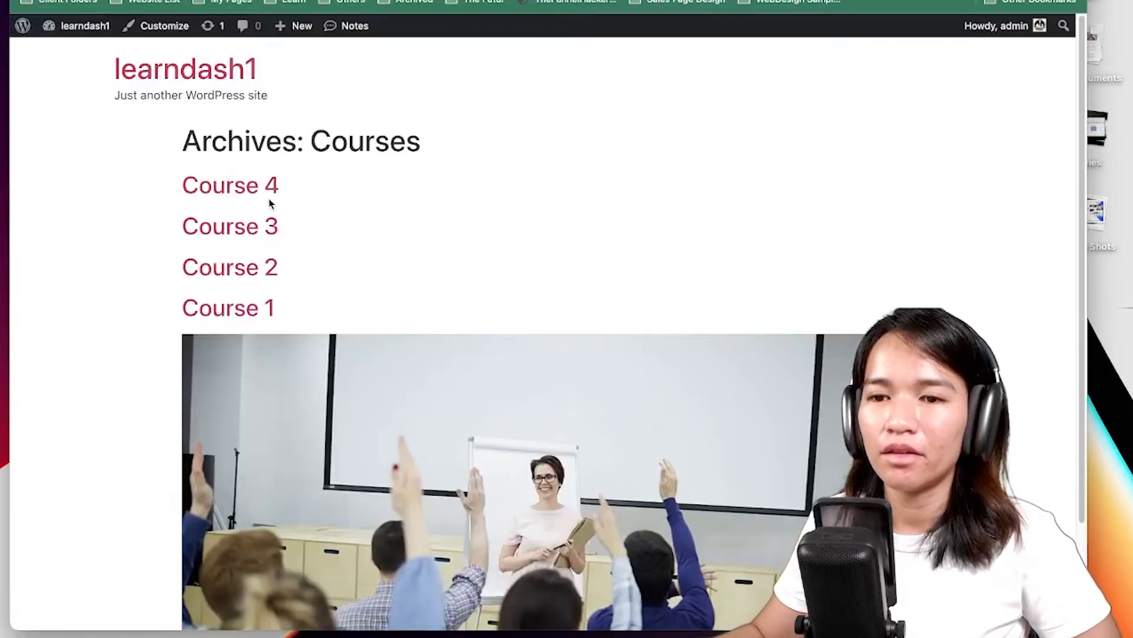
left_click(263, 188)
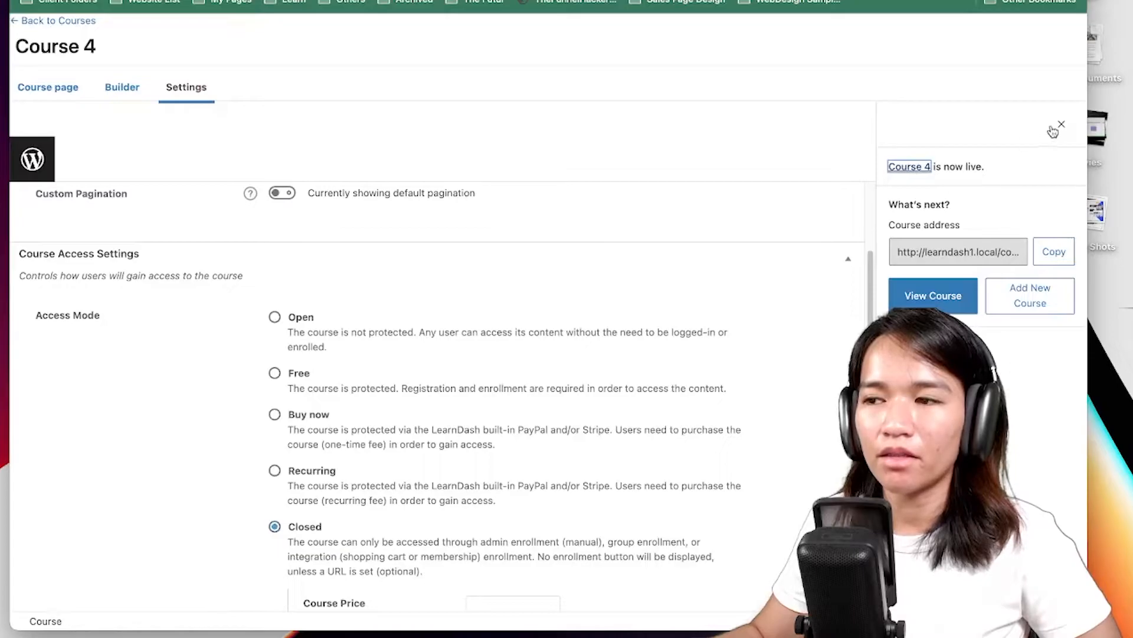
Set Course 4's access mode to Free and update the course.
left_click(275, 374)
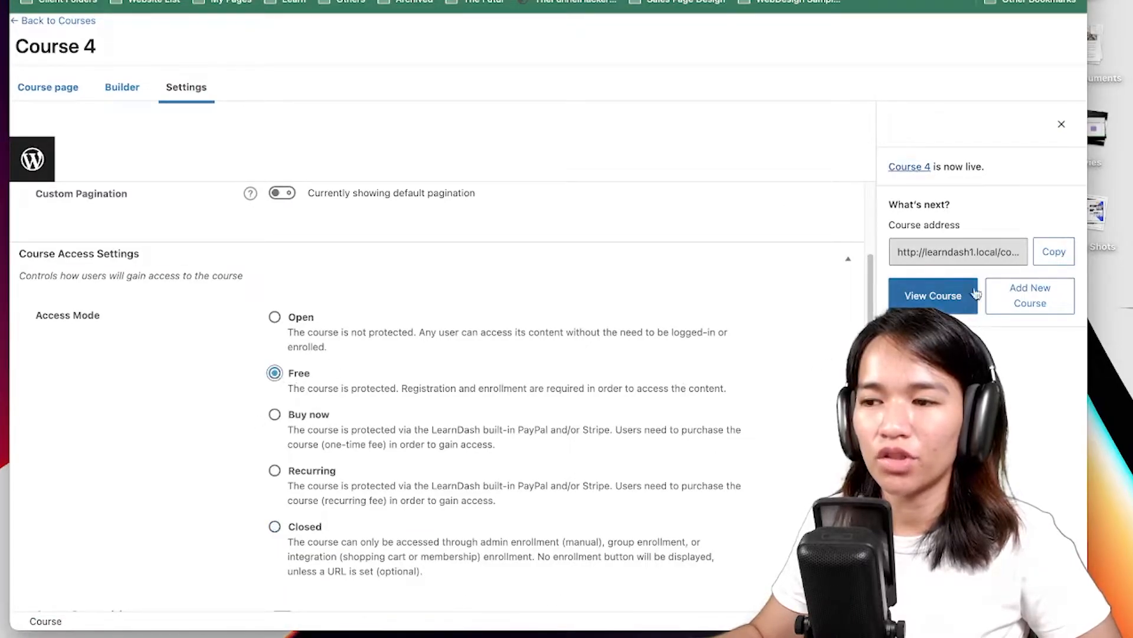
left_click(1063, 125)
left_click(978, 168)
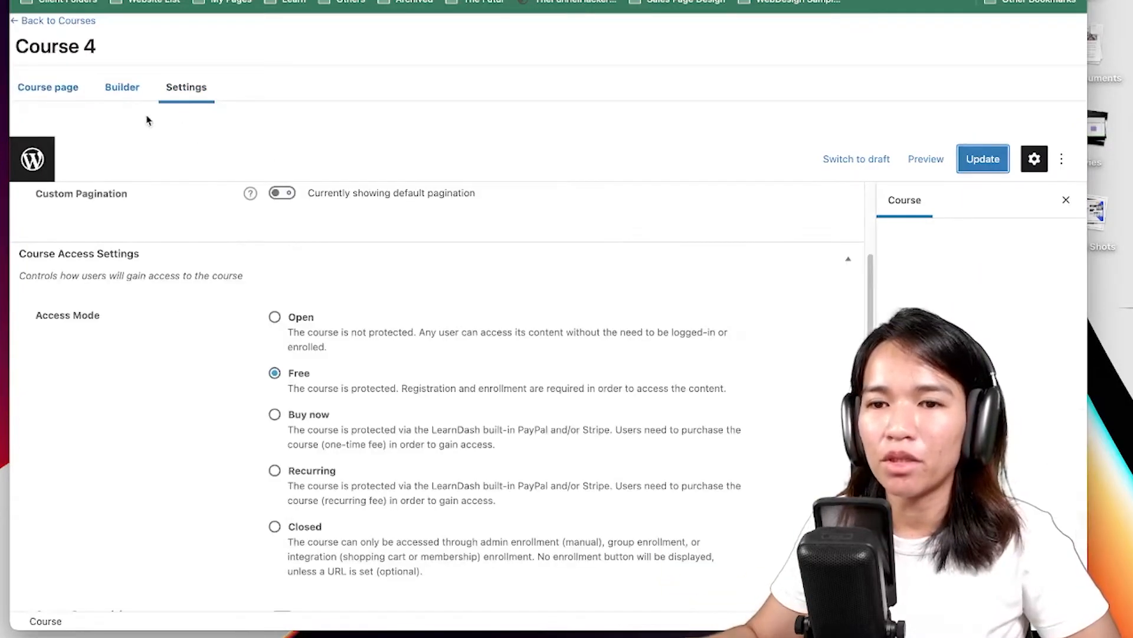
Open Lesson 1 from Course 4's builder and view its lesson settings.
left_click(118, 90)
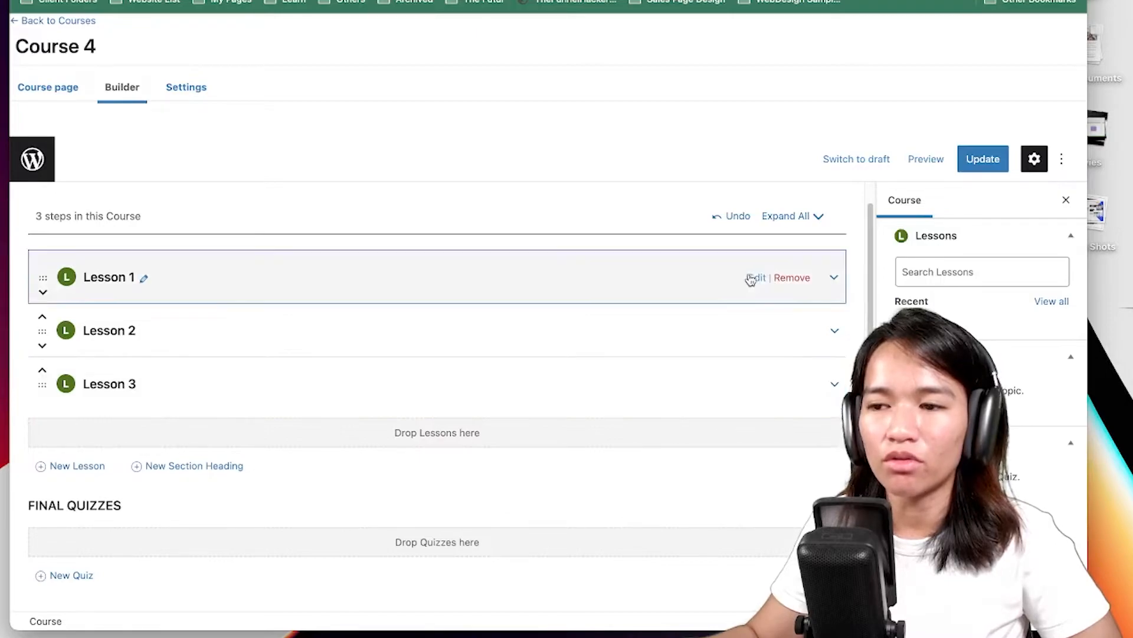
left_click(756, 278)
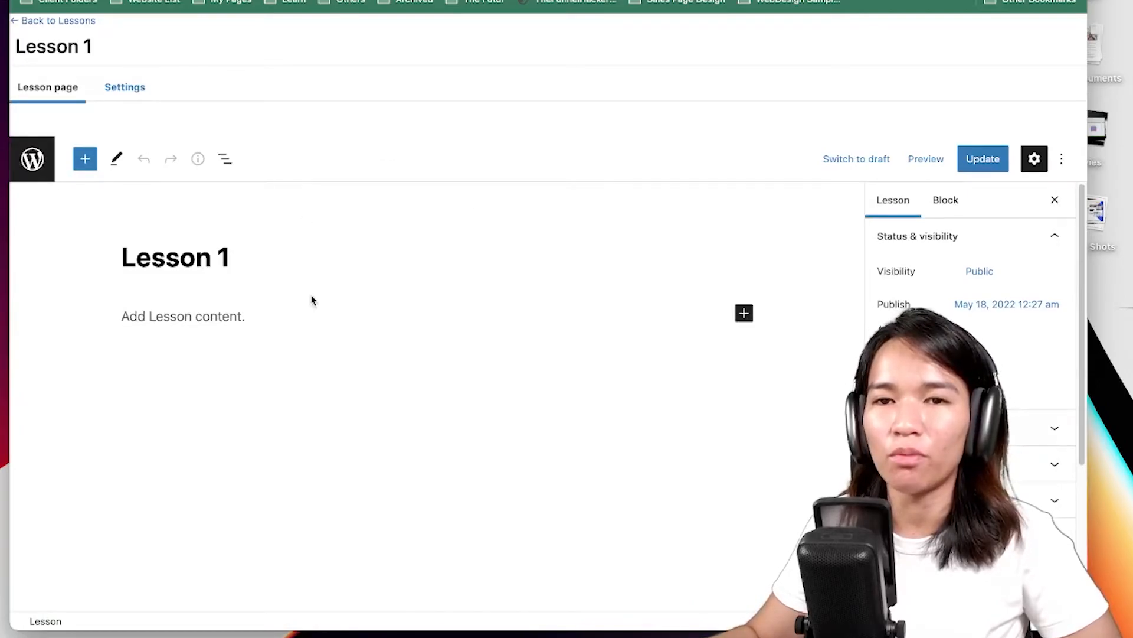
left_click(133, 94)
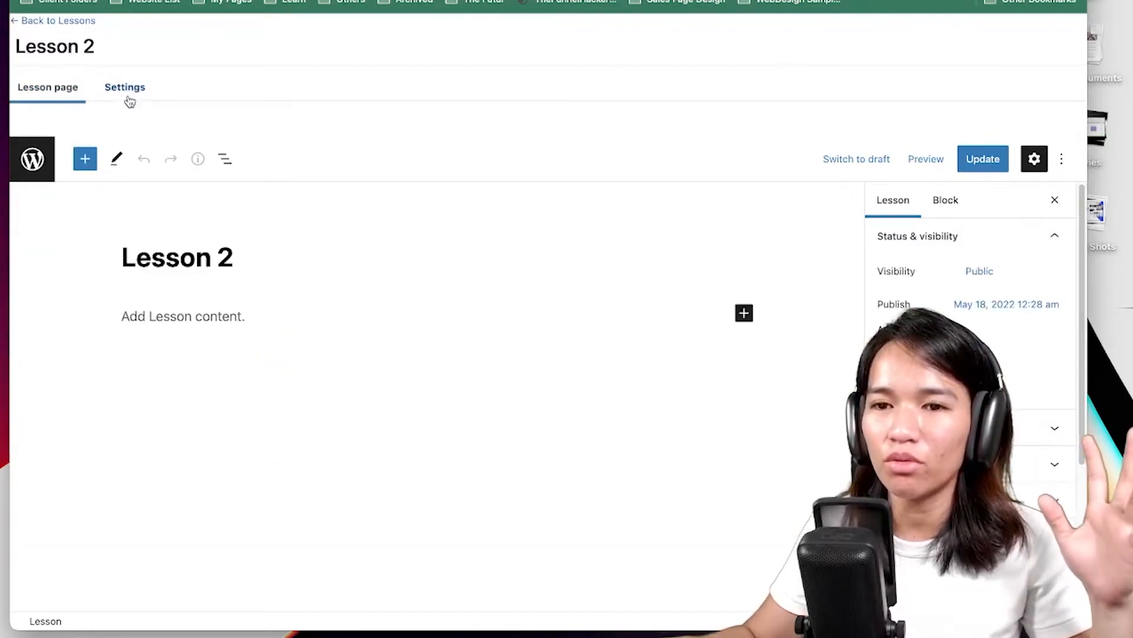
Set Lesson 2's release schedule to Enrollment-based with 1 day and update the lesson.
left_click(130, 102)
left_click(275, 425)
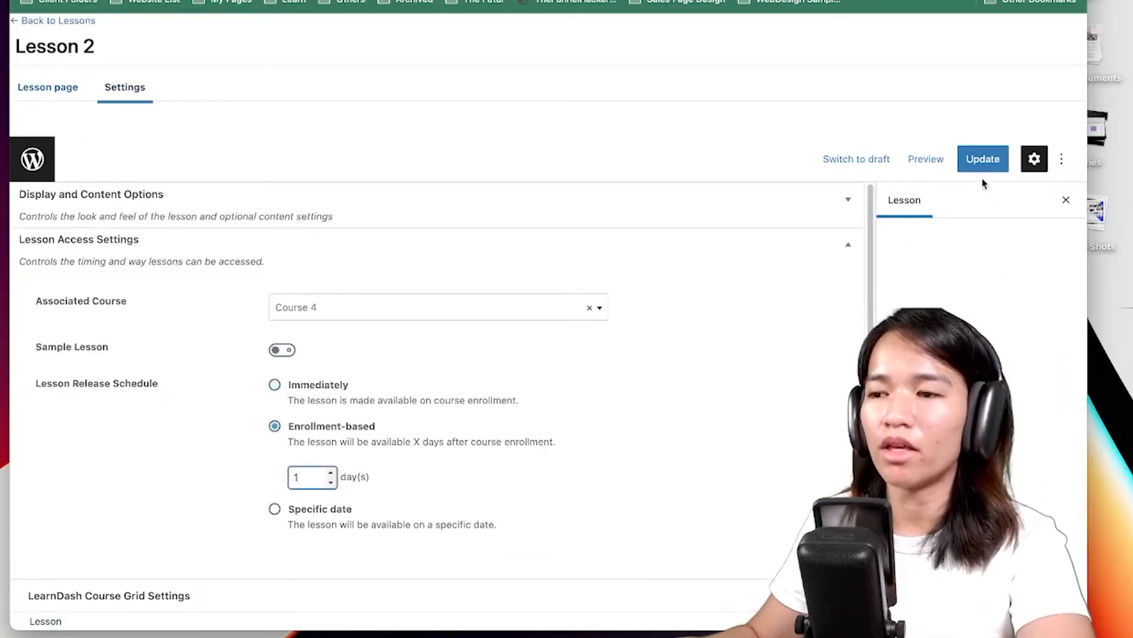
left_click(982, 159)
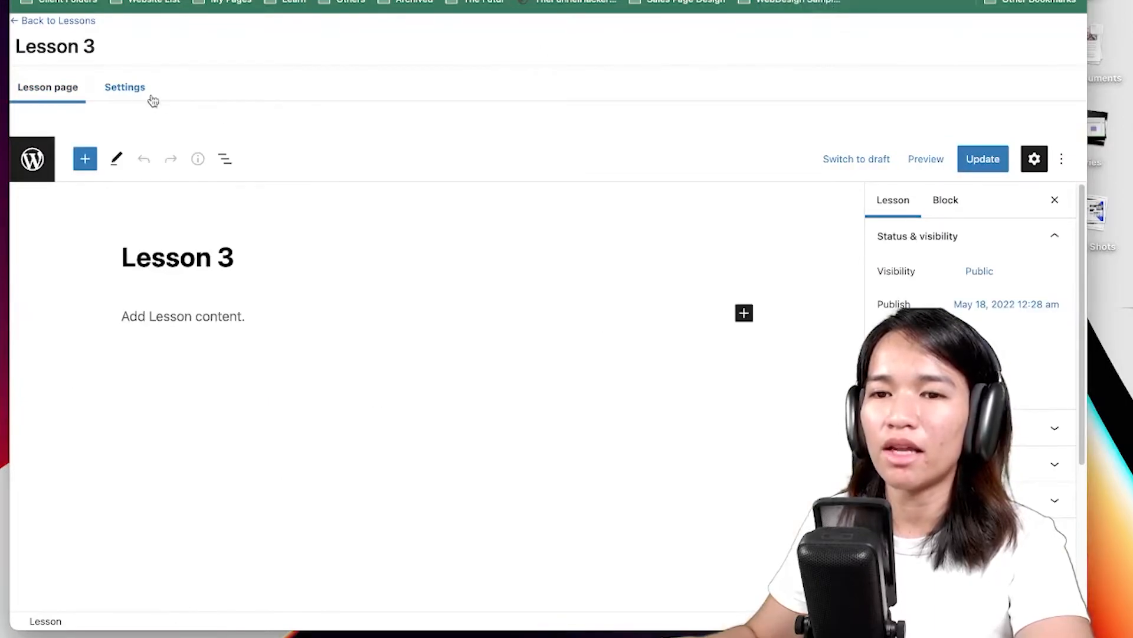
Set Lesson 3's release schedule to the specific date May 22, 2022.
left_click(127, 88)
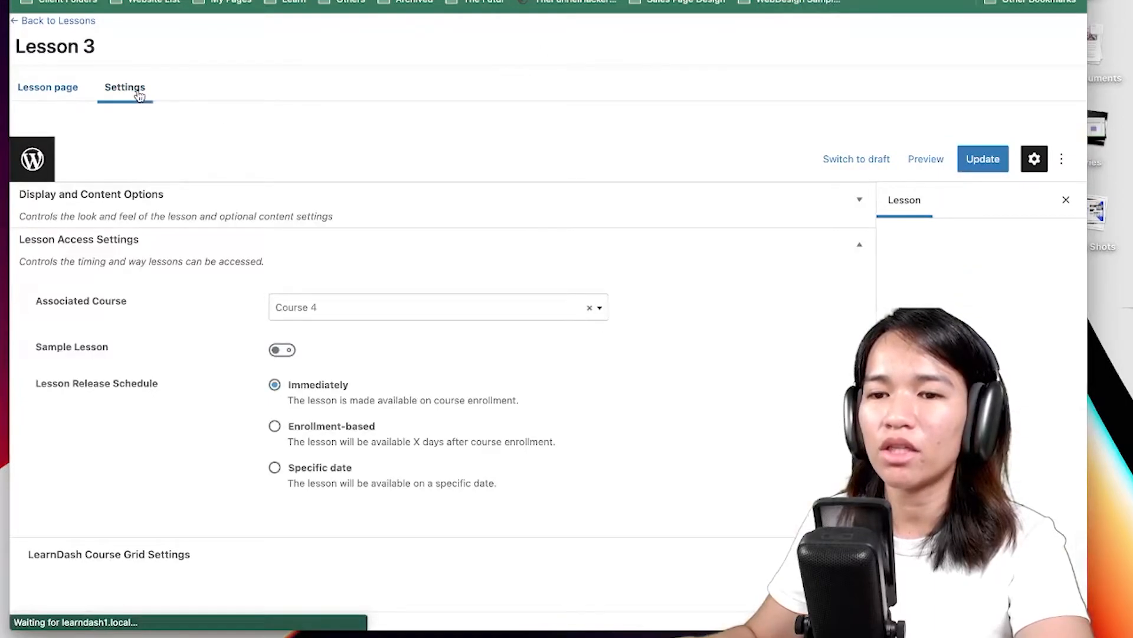
left_click(275, 466)
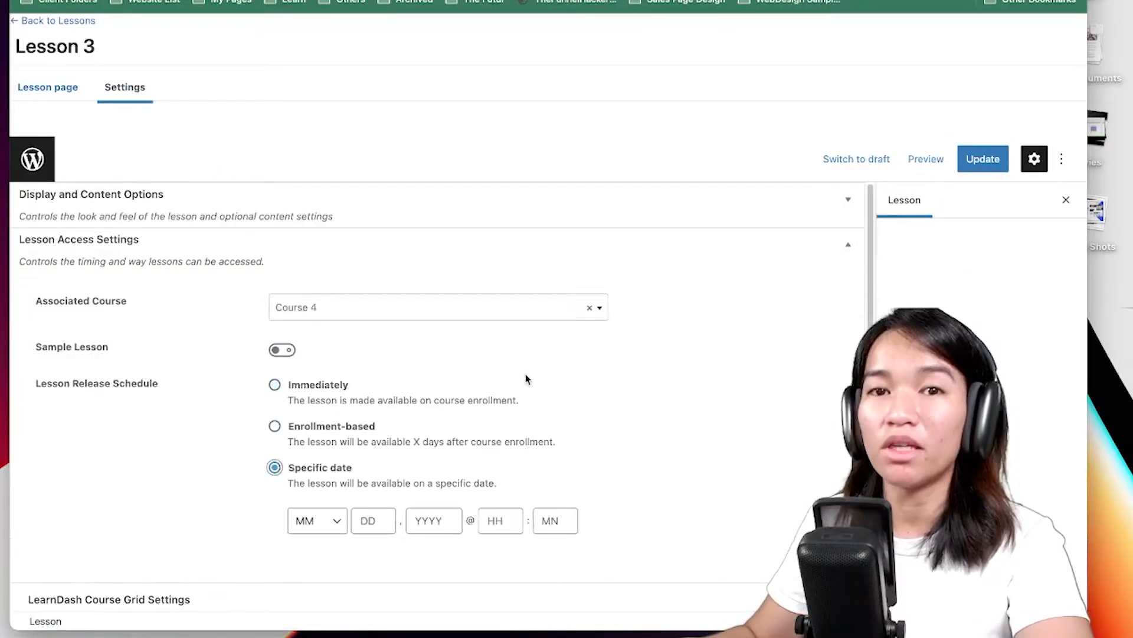
left_click(328, 519)
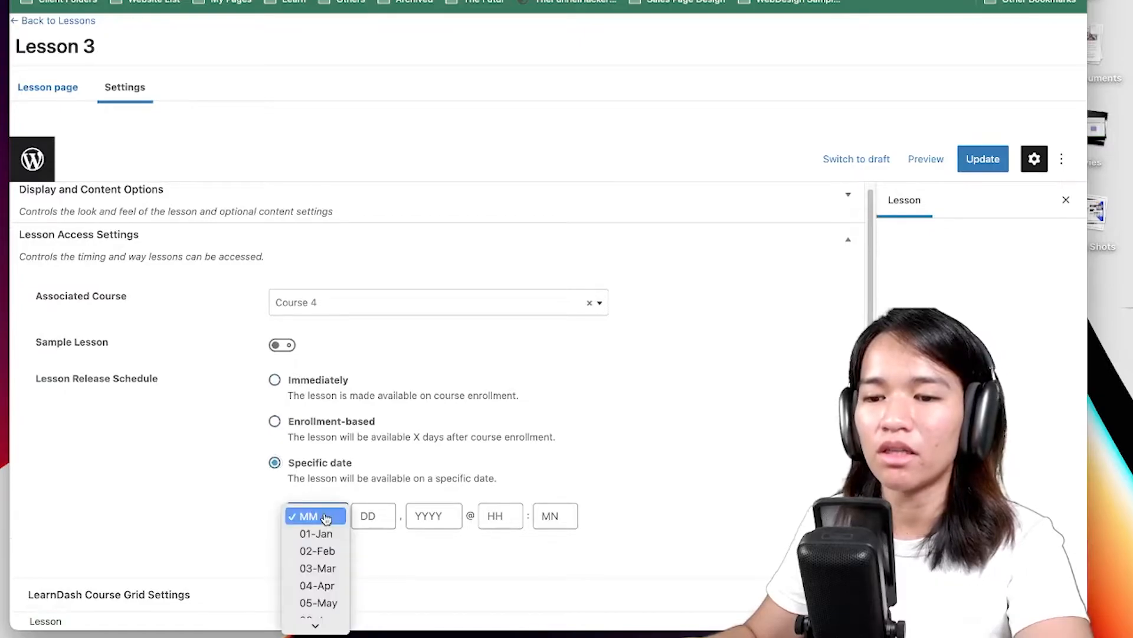
scroll(329, 568, "down", 3)
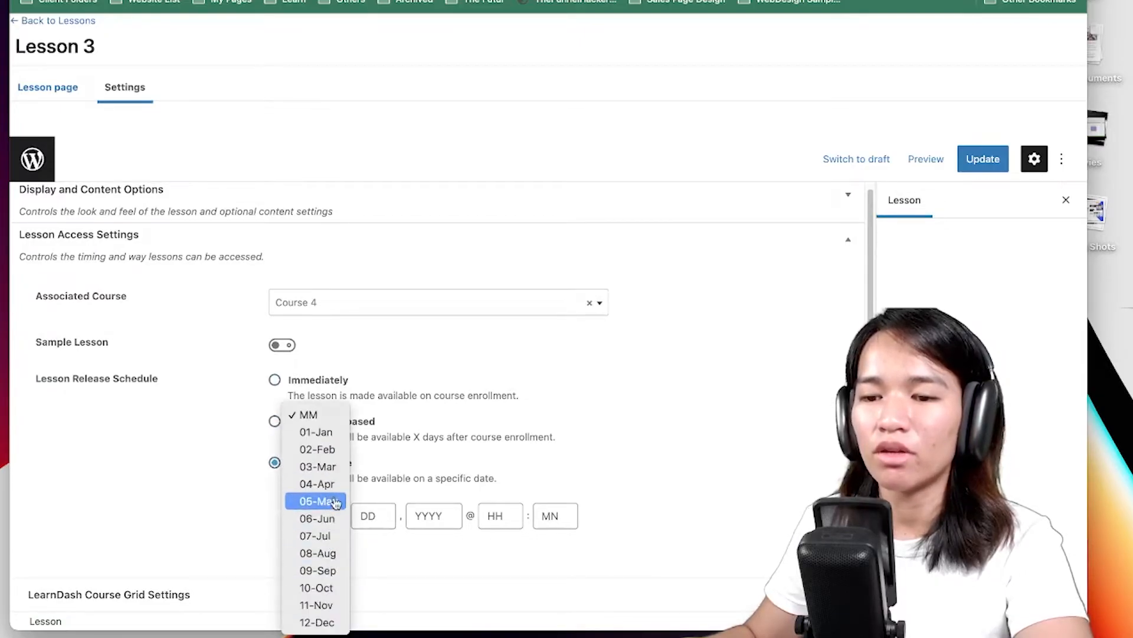
left_click(336, 504)
left_click(368, 512)
left_click(424, 517)
type("2022")
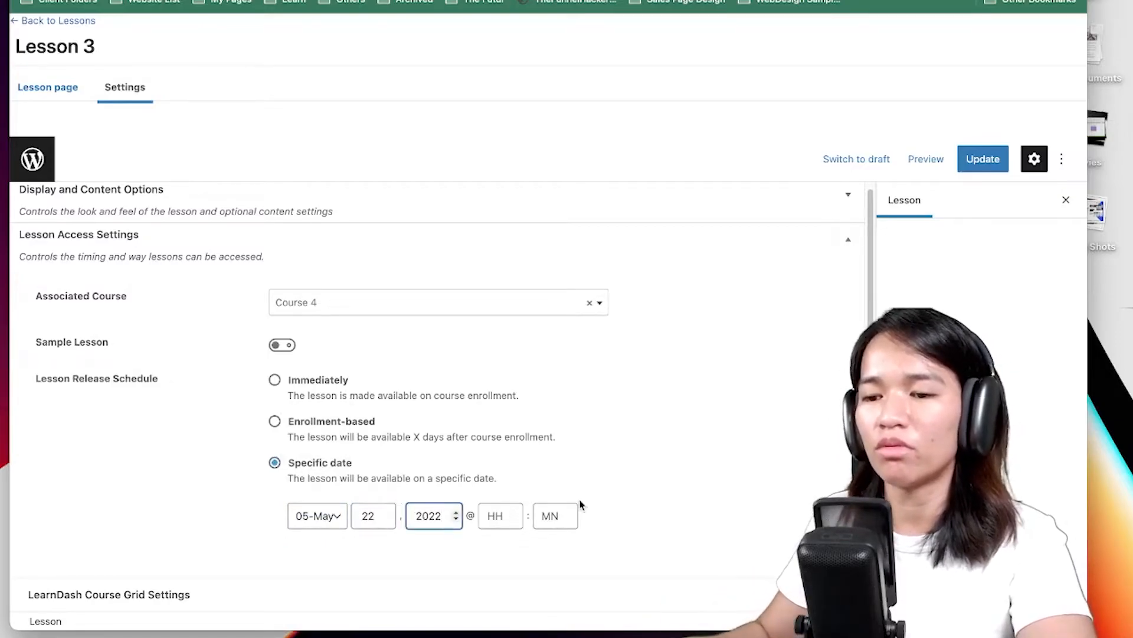
Set Lesson 3's release time to 18:00 and update the lesson.
left_click(505, 519)
type("18")
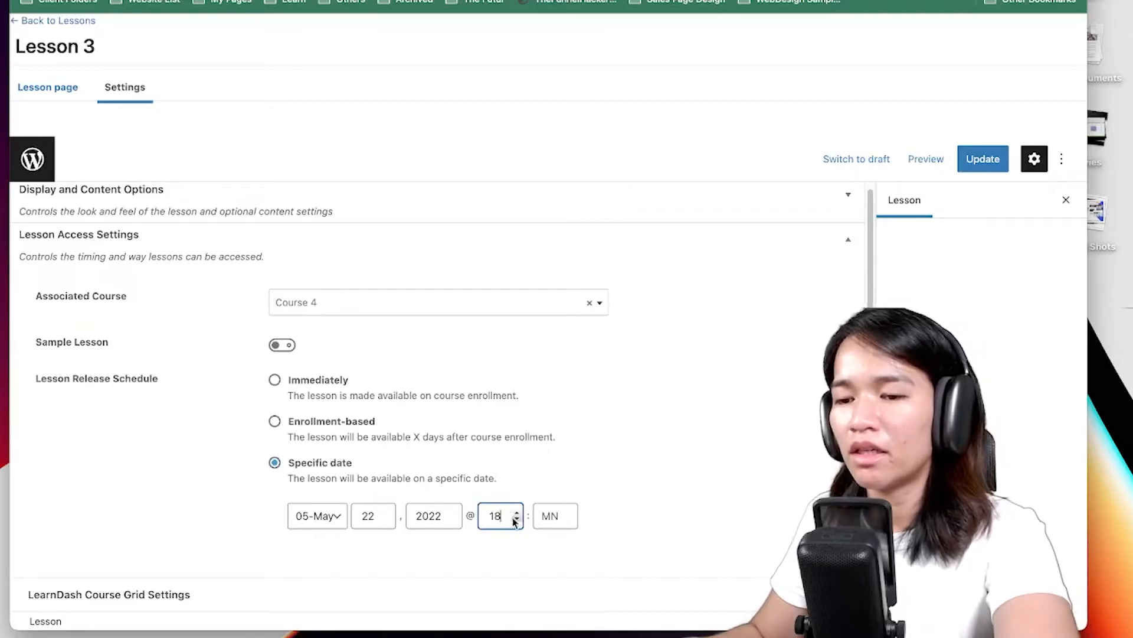
left_click(541, 519)
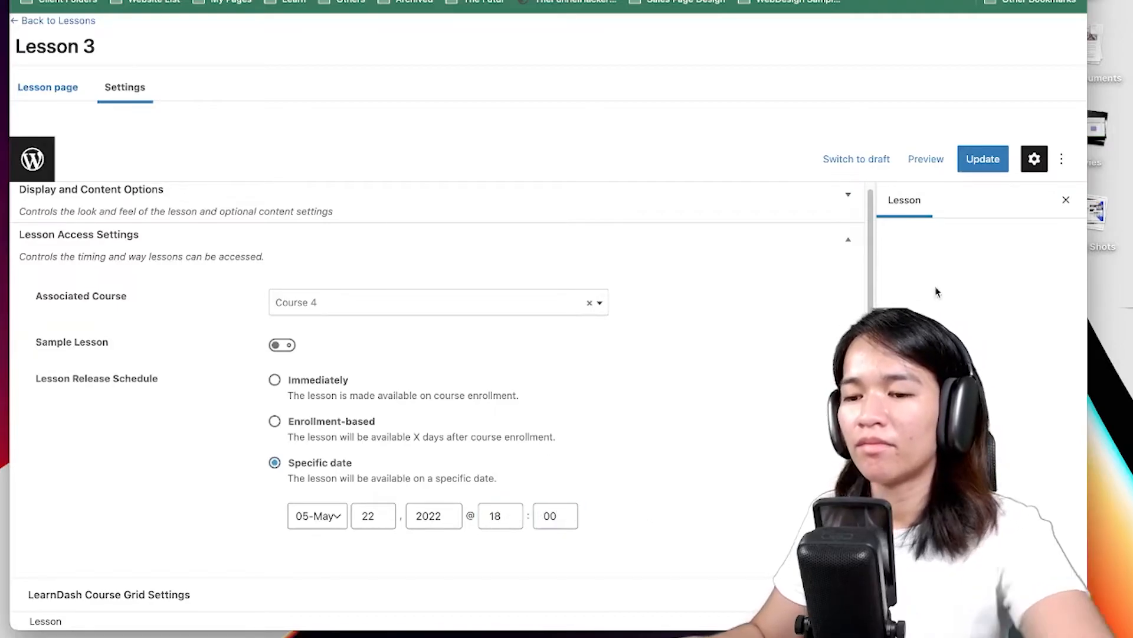
left_click(980, 160)
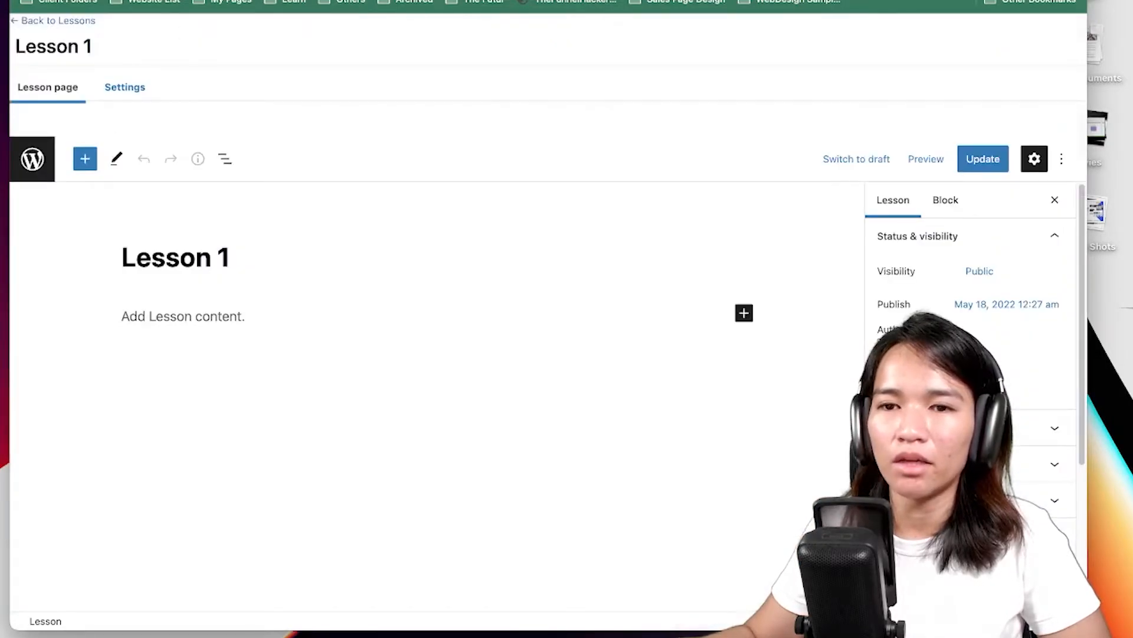
Open the member1 user's profile from the site's users and check its course enrollments.
left_click(71, 23)
scroll(97, 339, "down", 2)
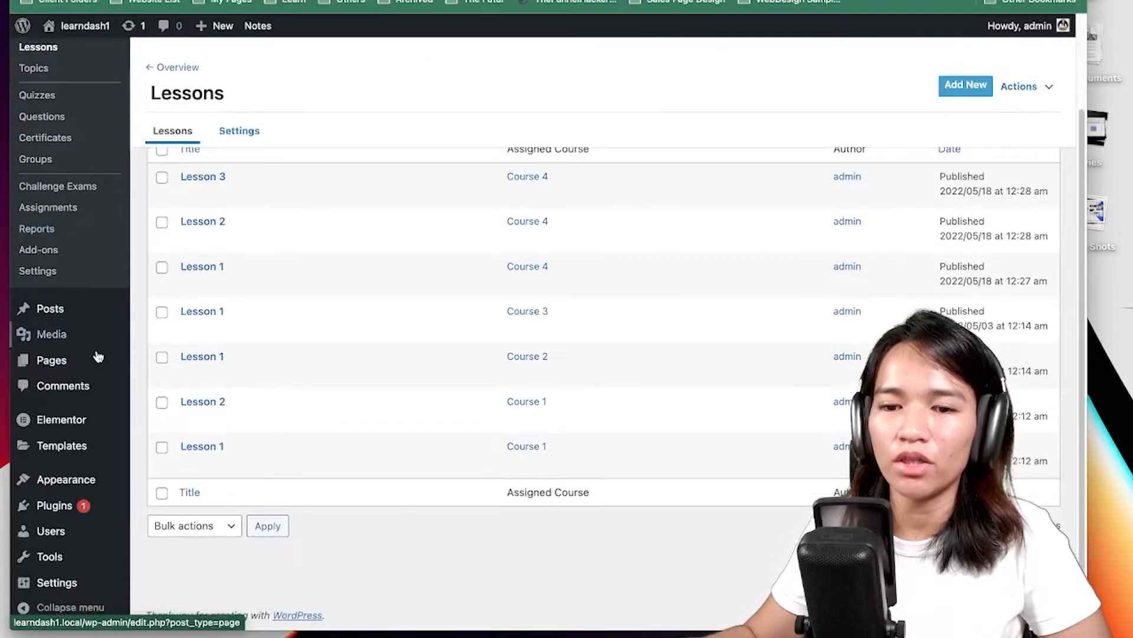
mouse_move(83, 529)
left_click(161, 511)
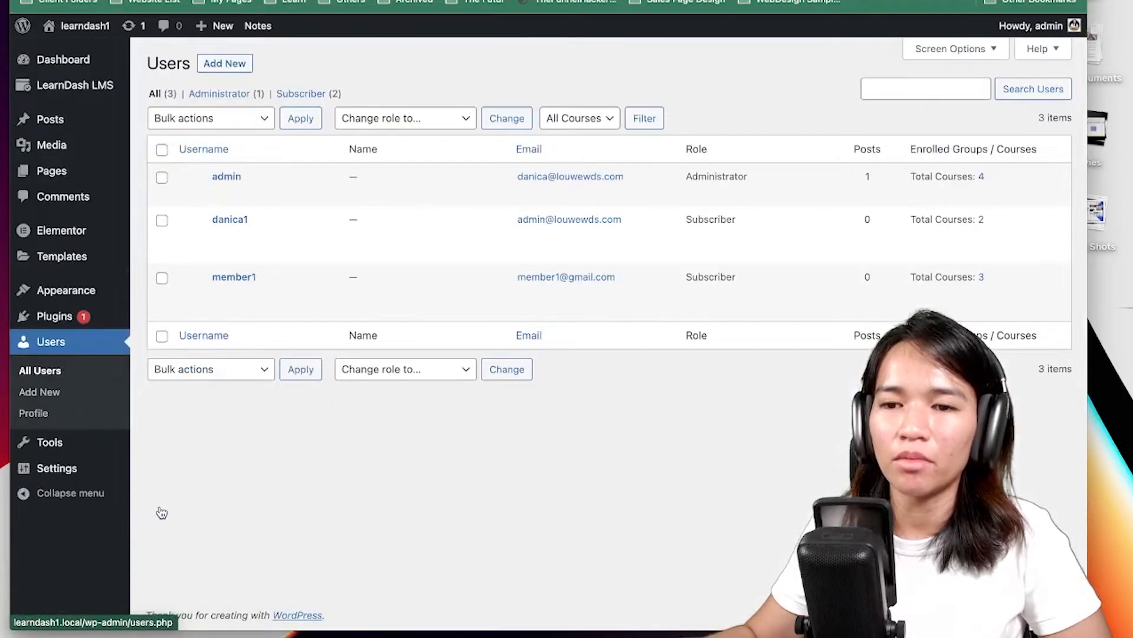
left_click(222, 279)
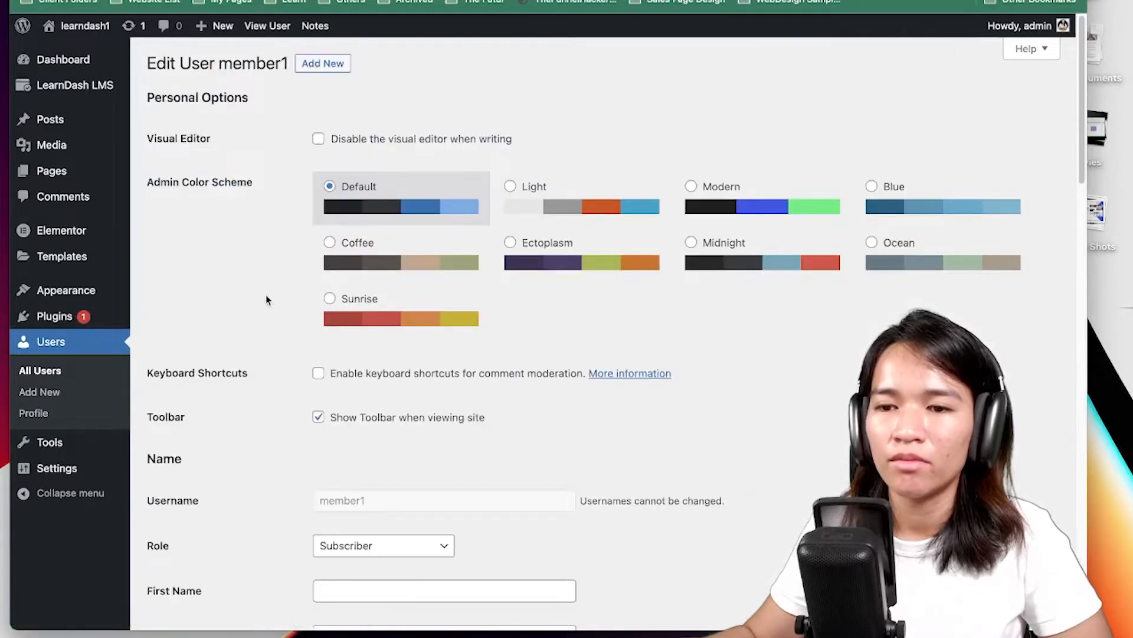
scroll(342, 335, "down", 15)
scroll(392, 328, "down", 5)
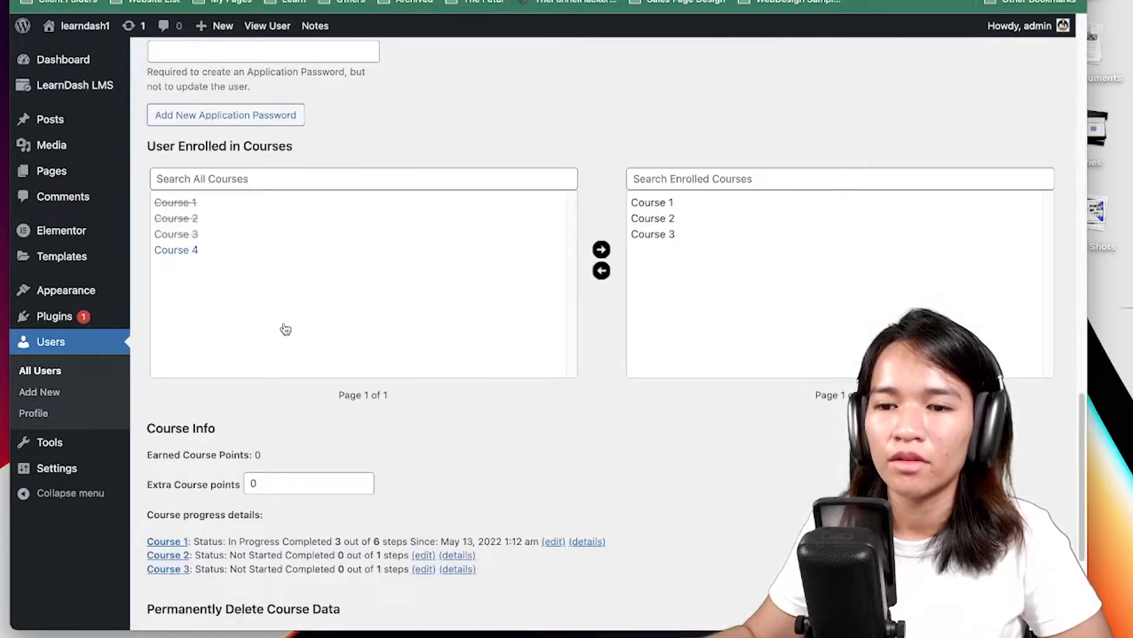
Search the plugin directory for "user switch", then install and activate the User Switching plugin.
mouse_move(56, 316)
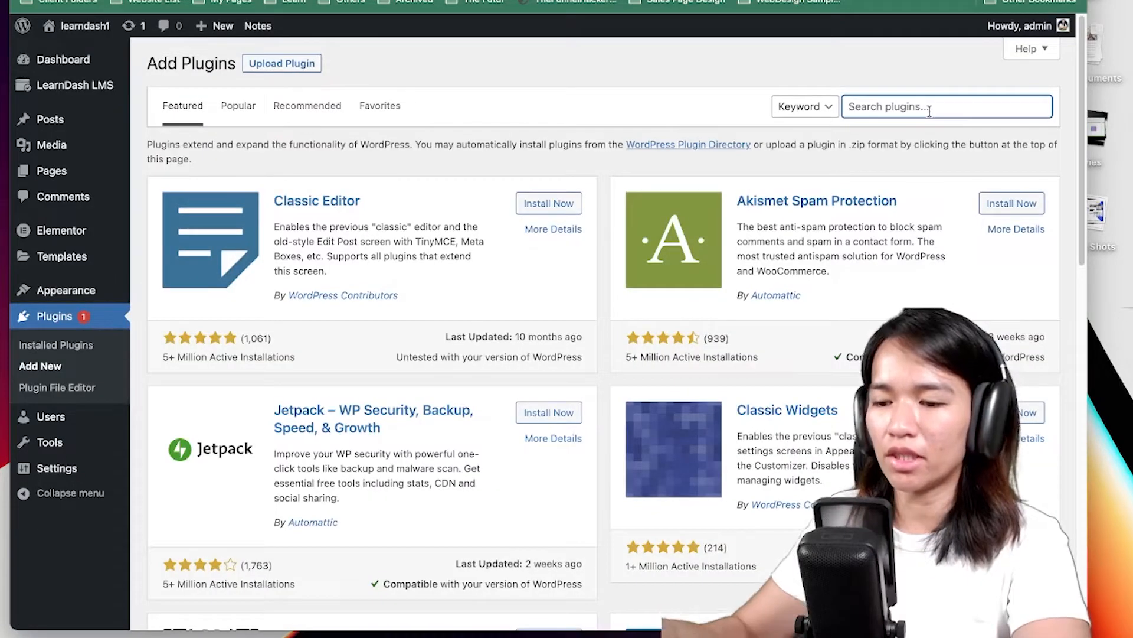
type("user switc")
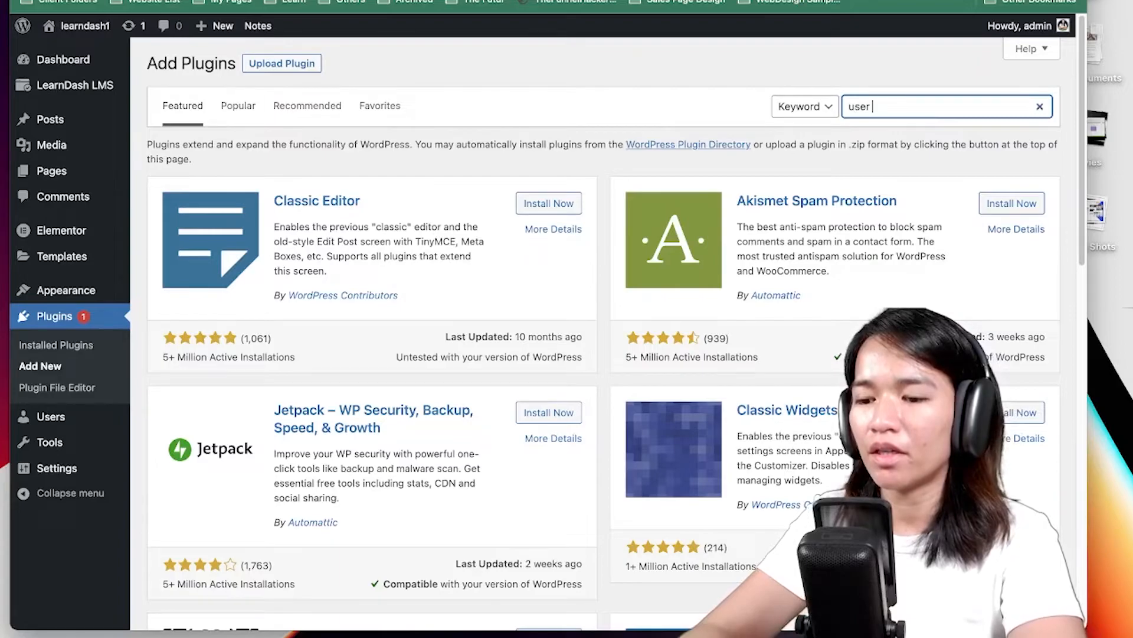
type("h")
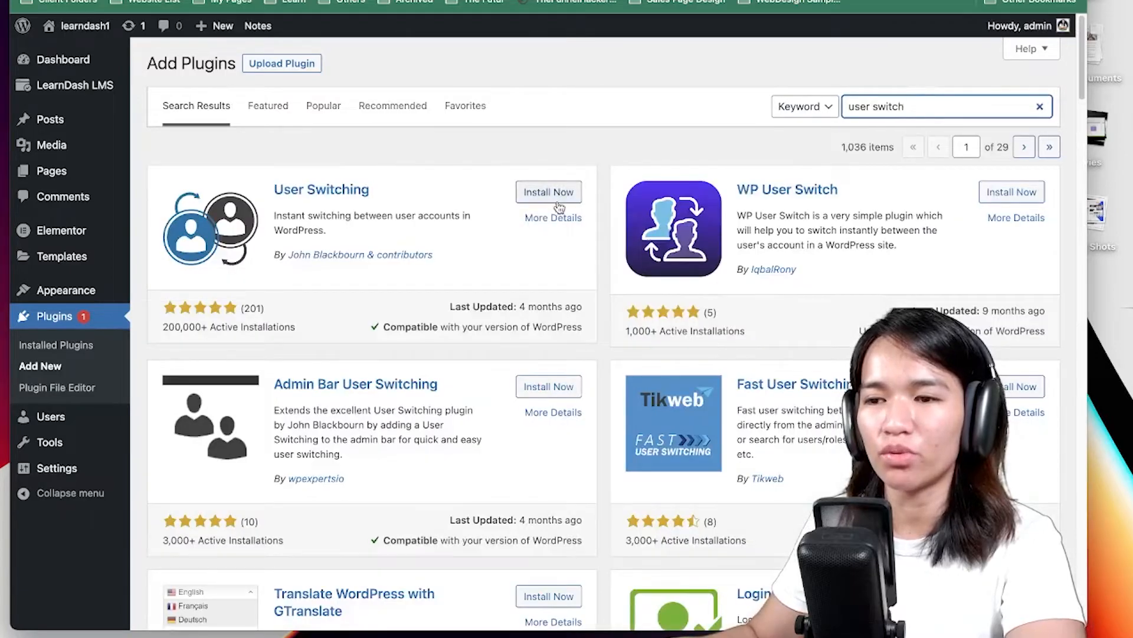
left_click(556, 201)
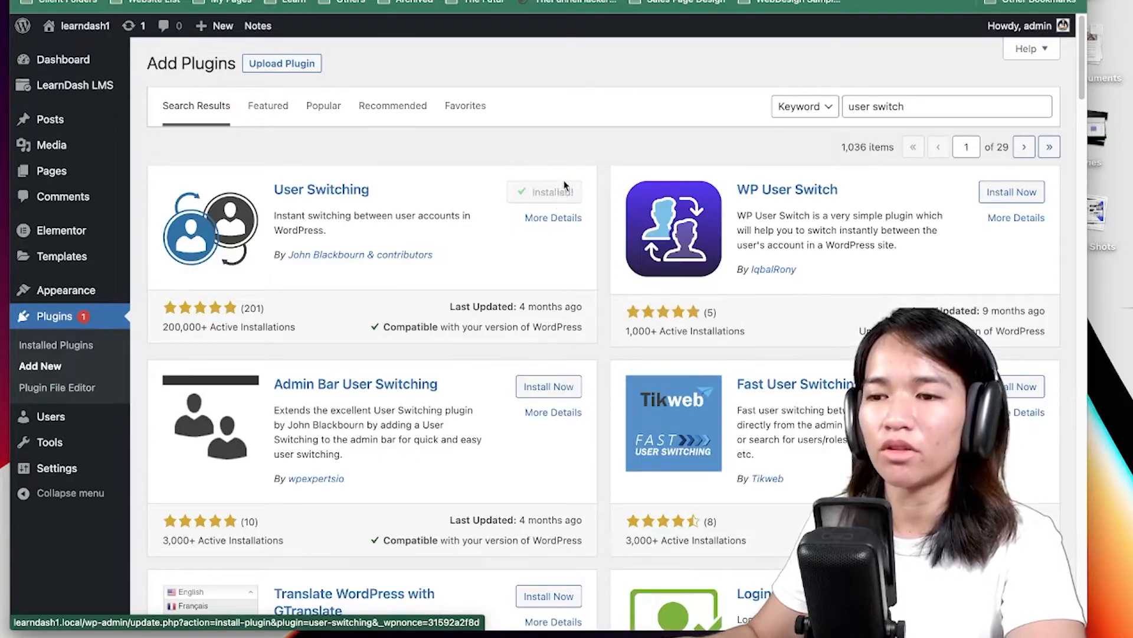
left_click(566, 193)
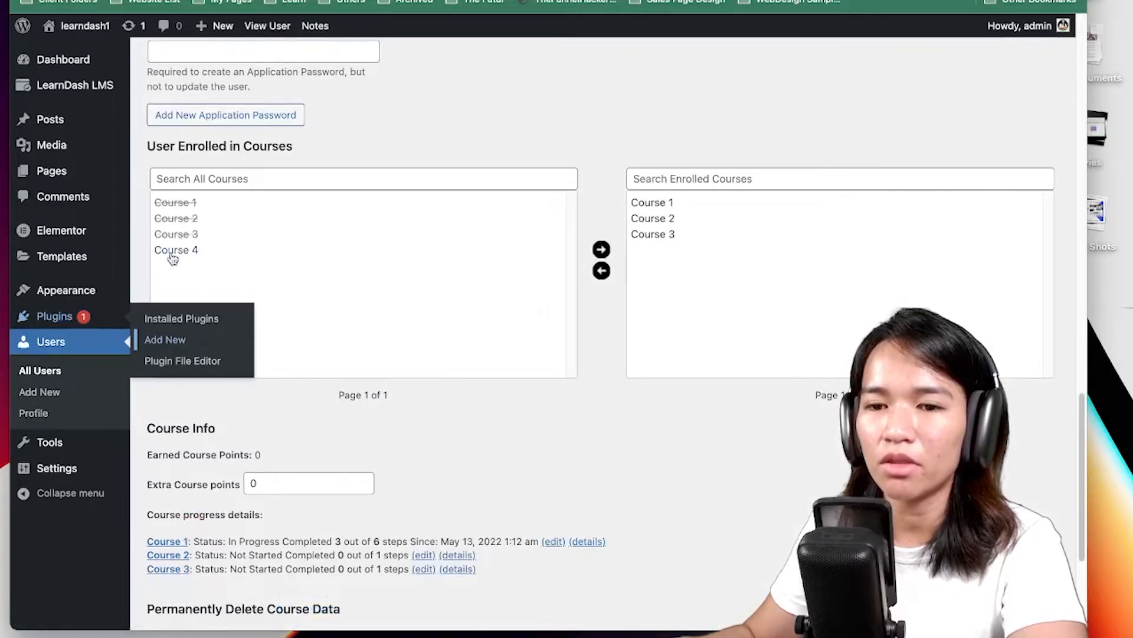
Return to the list of all users and switch to the member1 account.
left_click(60, 372)
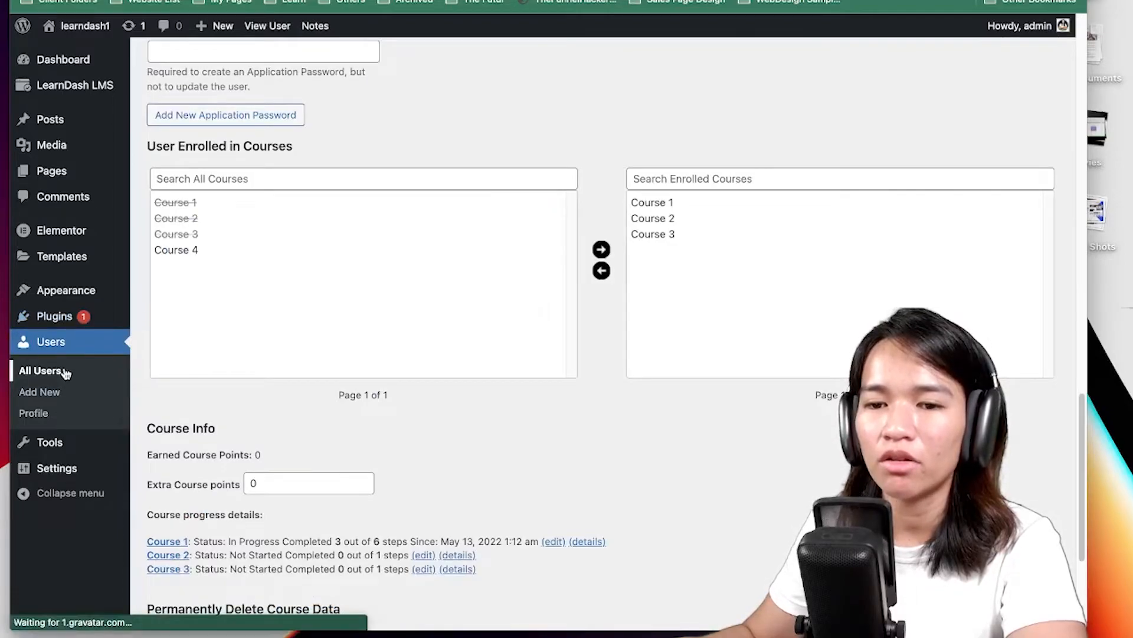
mouse_move(277, 298)
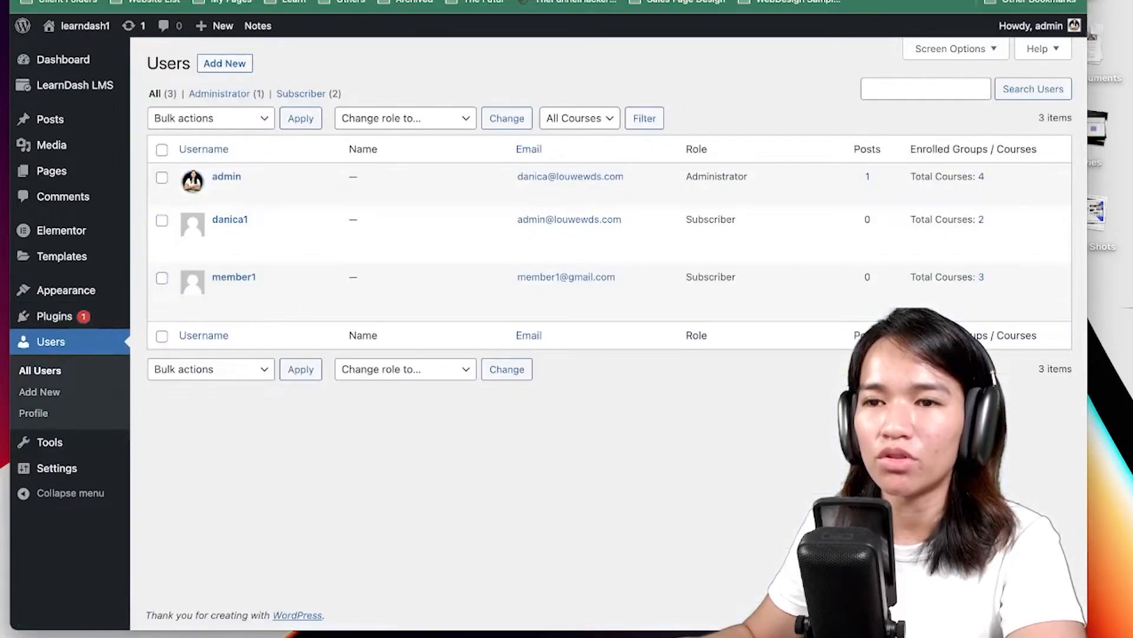
mouse_move(267, 290)
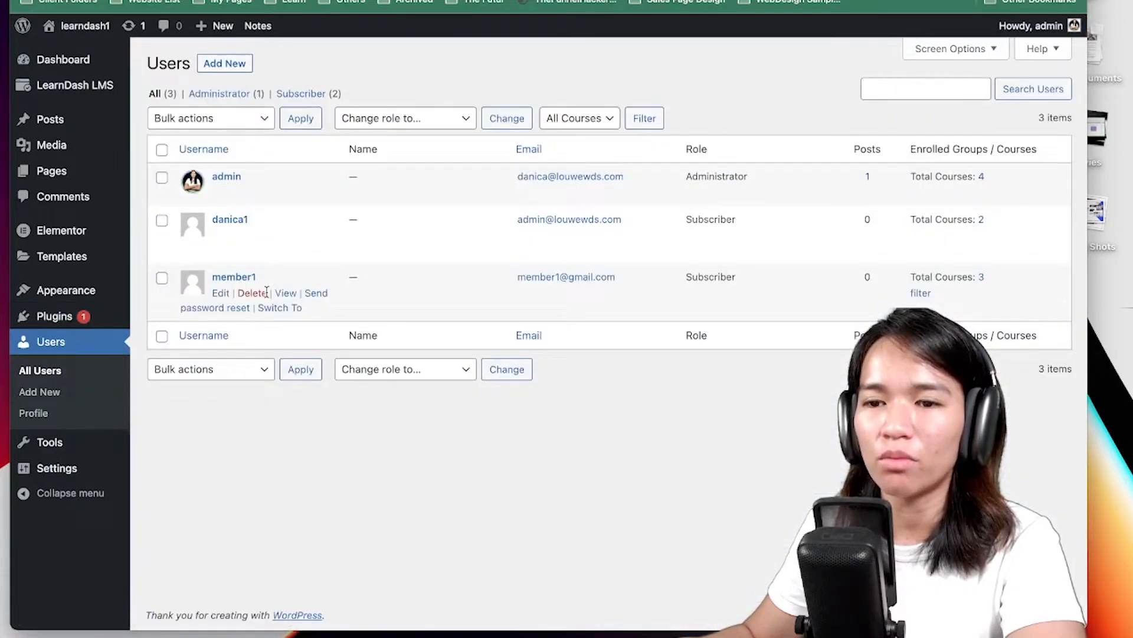
left_click(281, 308)
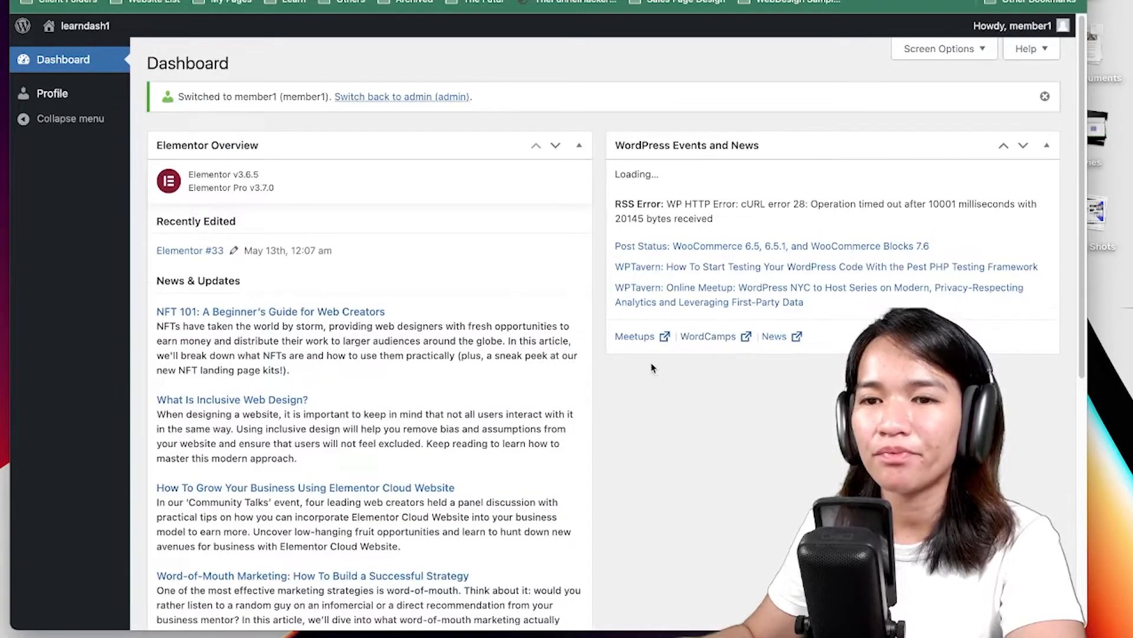
Open Course 4 from the public courses archive as member1 and check each lesson's availability.
mouse_move(83, 26)
left_click(82, 52)
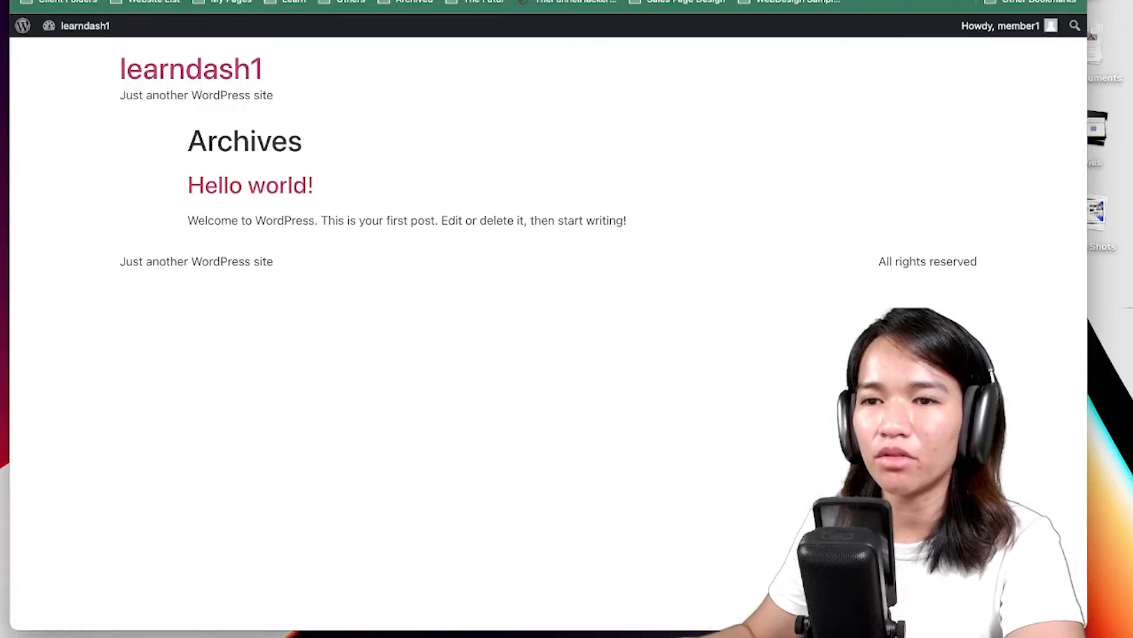
type("/cou")
key("Down")
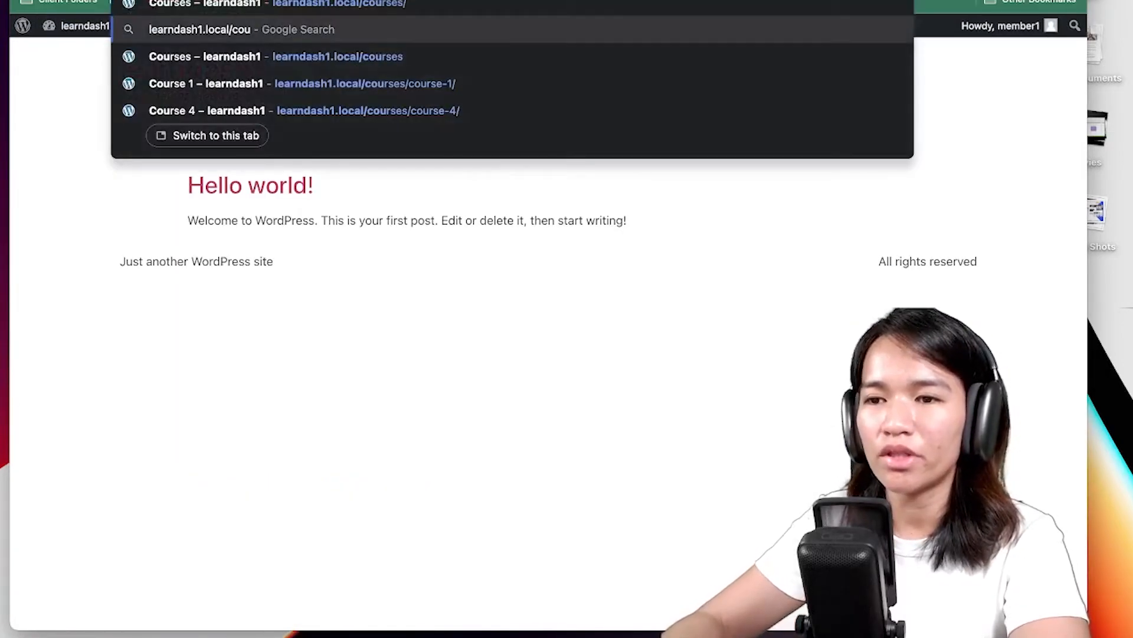
key("Return")
left_click(242, 188)
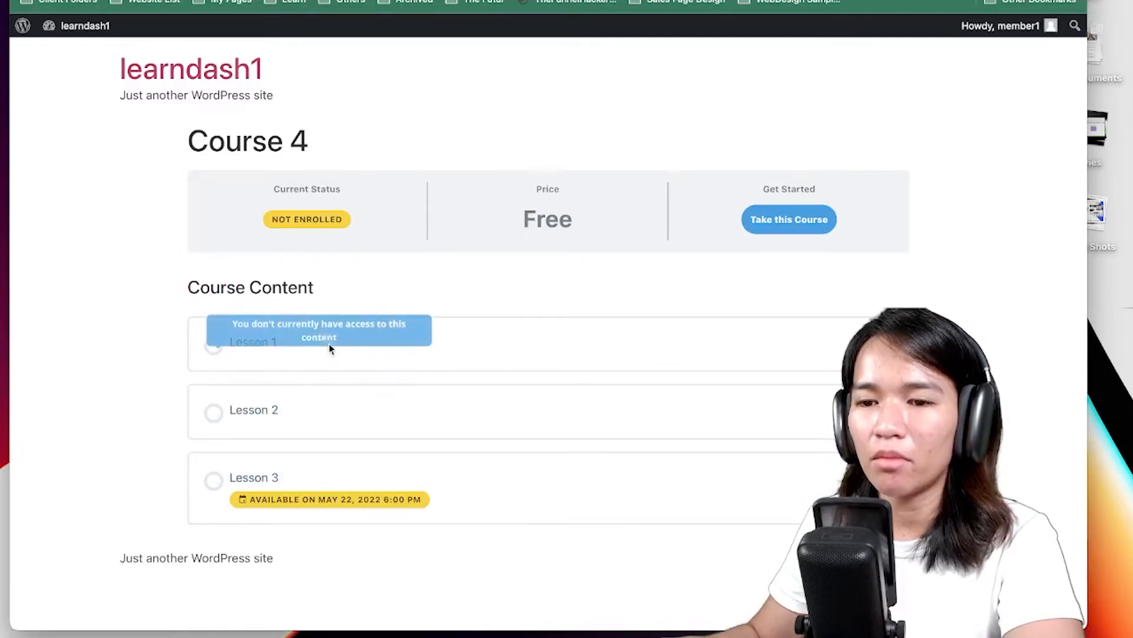
mouse_move(312, 322)
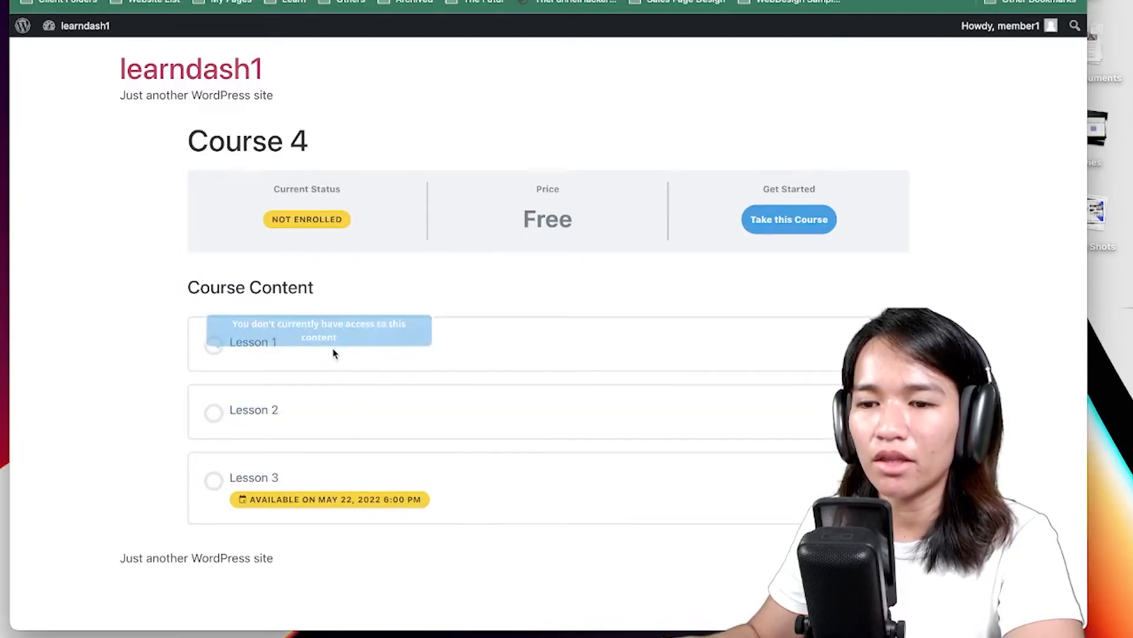
mouse_move(324, 478)
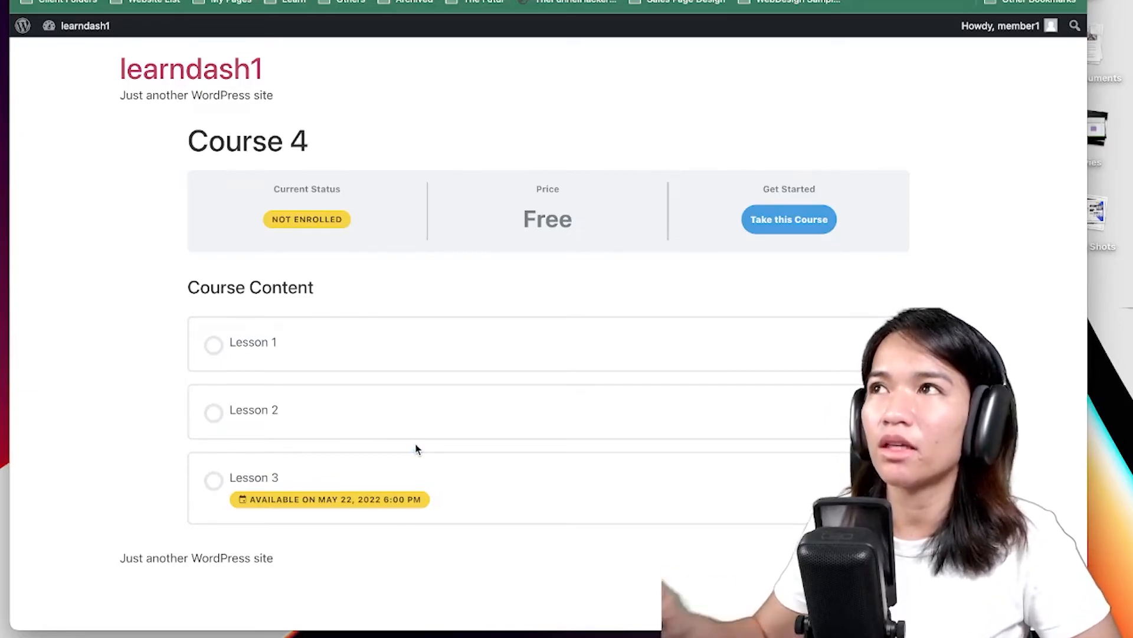
Review the lesson schedule options in the LearnDash documentation, then return to Course 4 and enroll in it as member1.
key("ctrl+Tab")
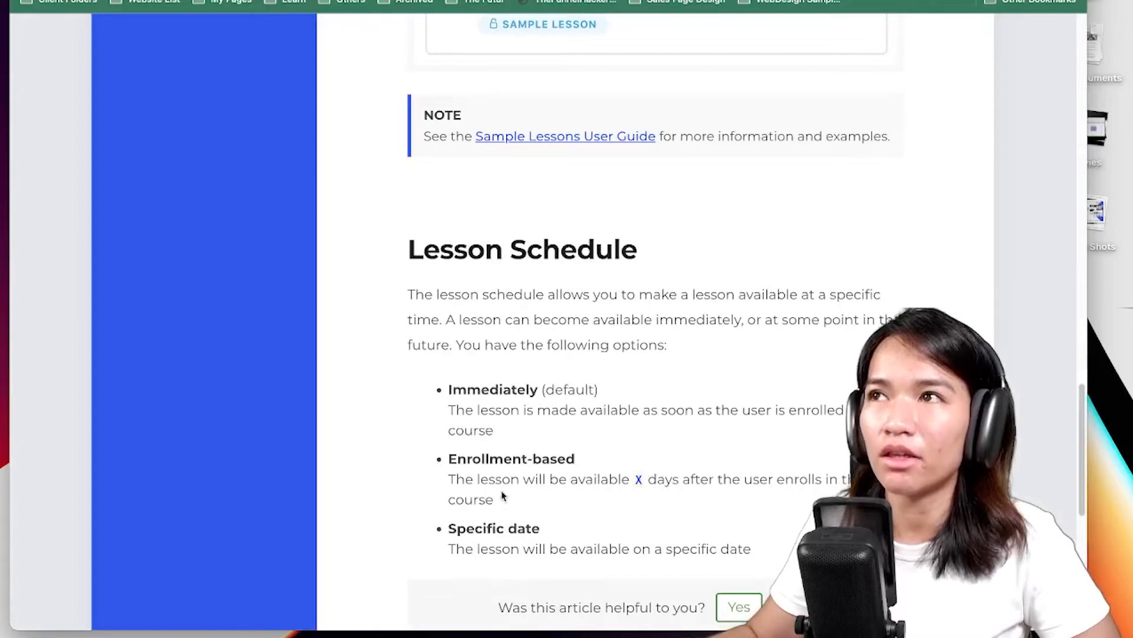
key("ctrl+shift+Tab")
mouse_move(316, 516)
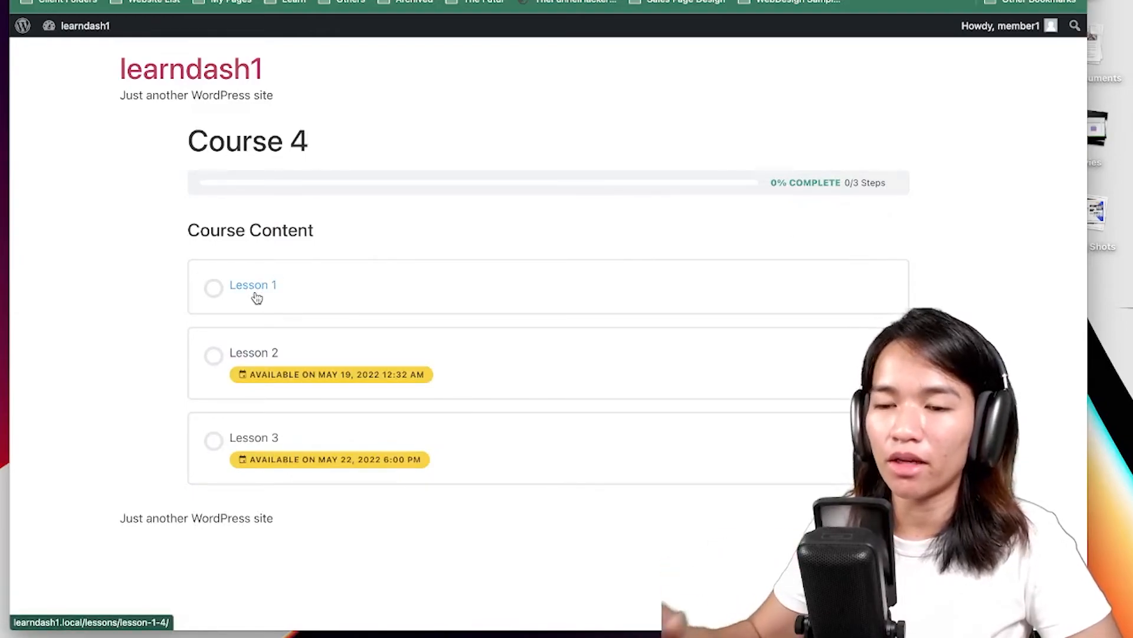
Mark Lesson 1 of Course 4 complete, then compare the course's lesson availability with the Lesson Schedule documentation.
left_click(256, 295)
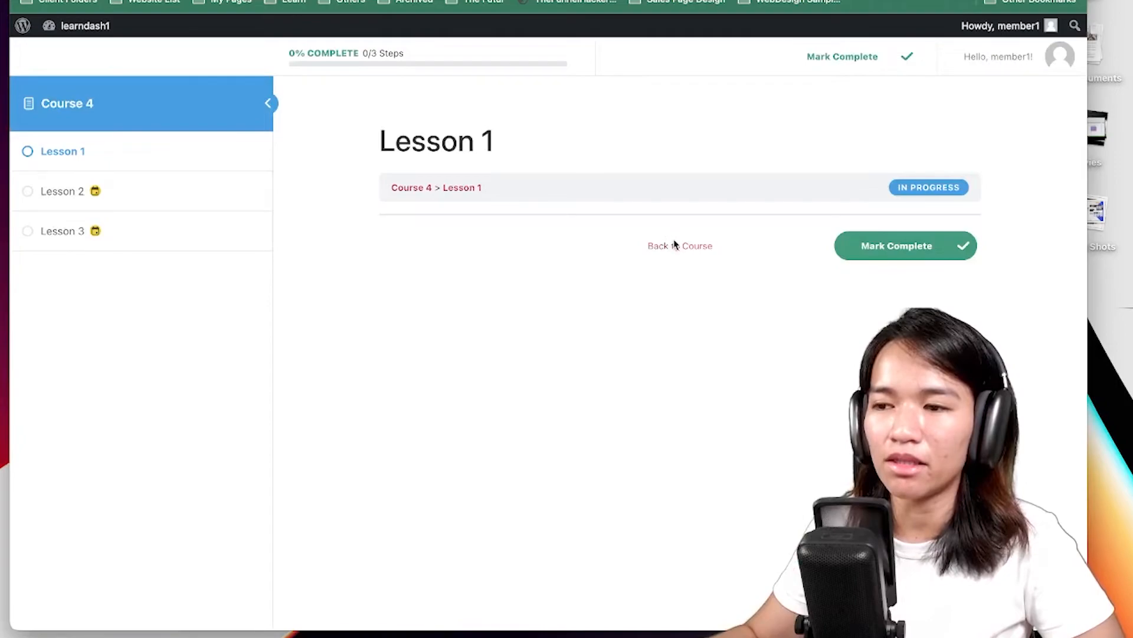
left_click(944, 251)
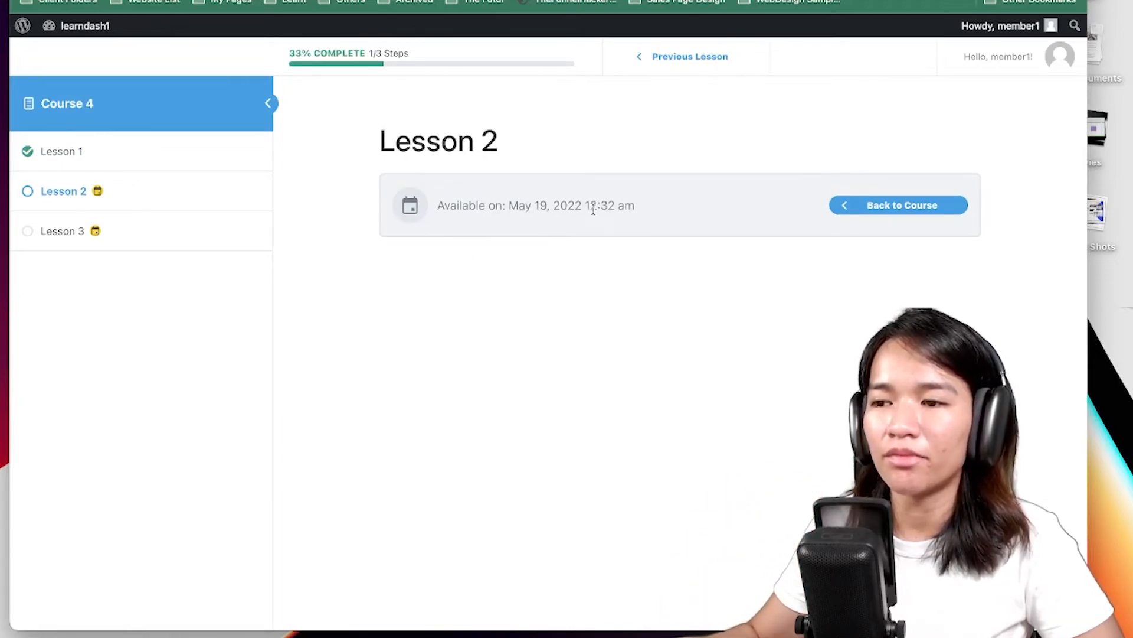
left_click(862, 211)
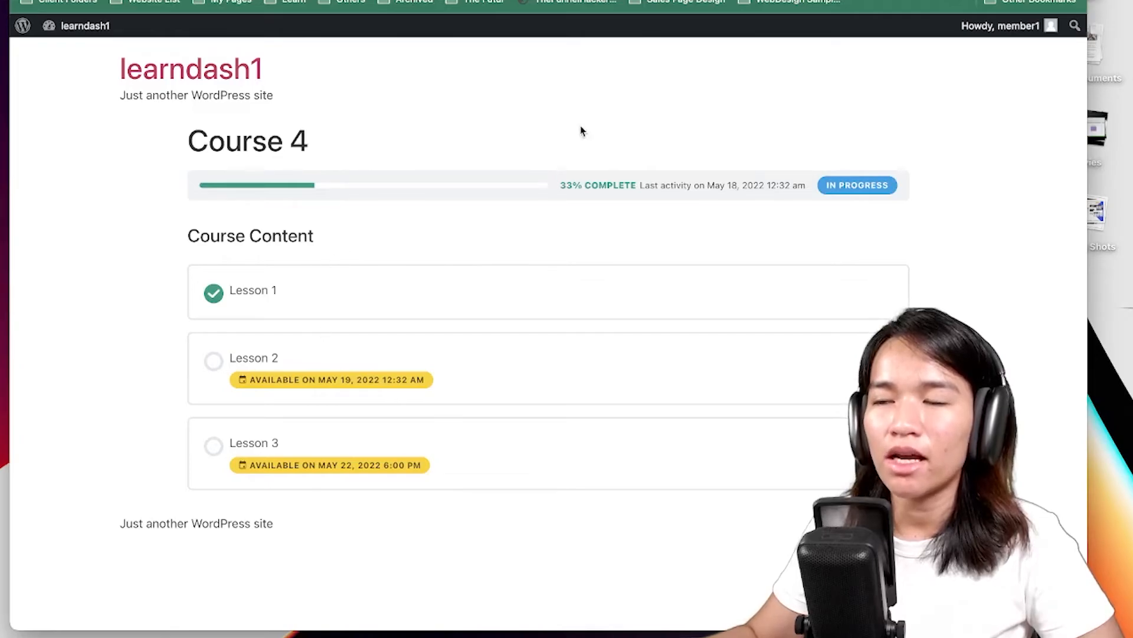
key("ctrl+Tab")
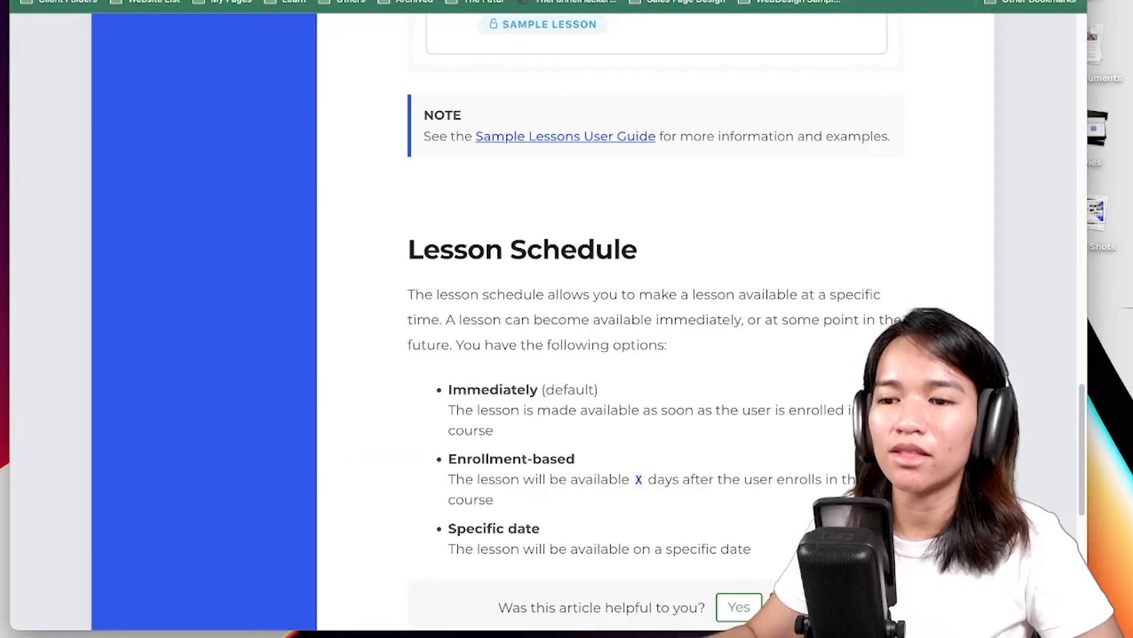
key("ctrl+shift+Tab")
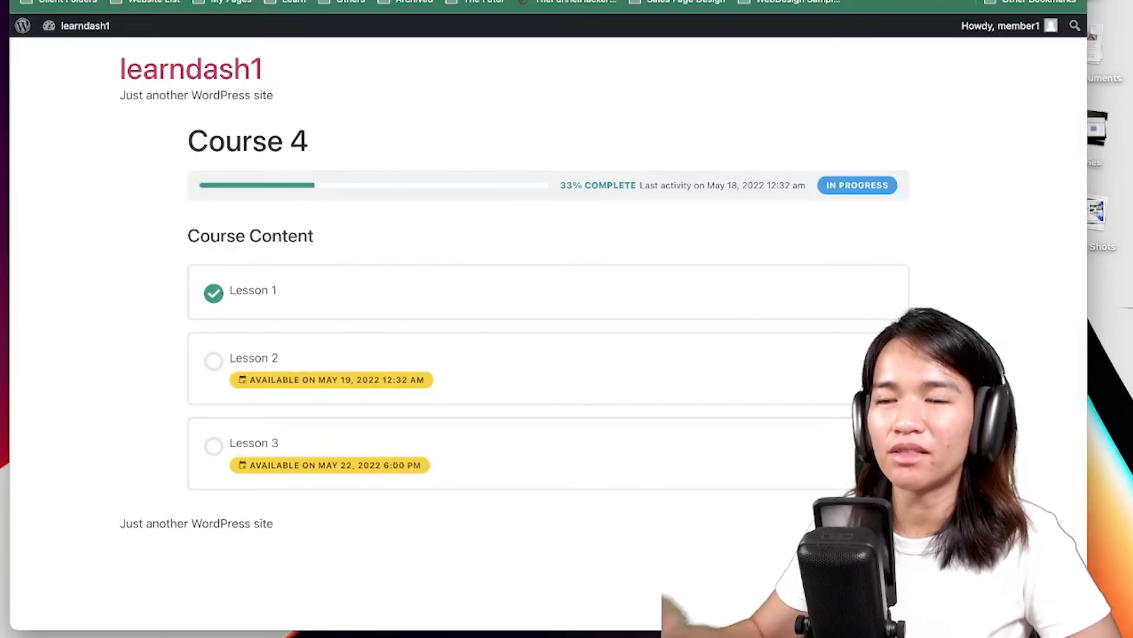